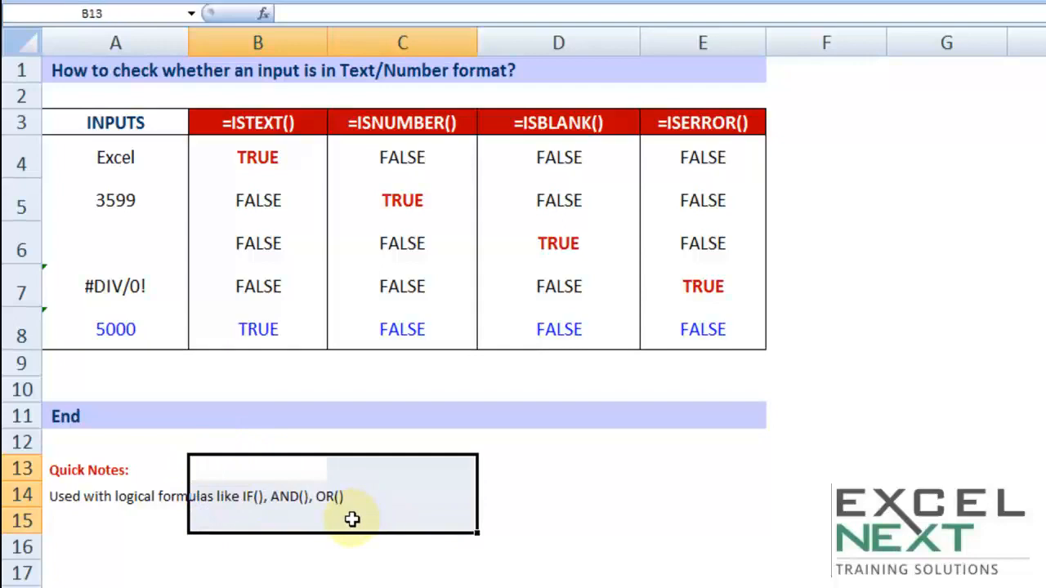
Step: Examine the four function headers in row 3 and the ISTEXT, ISNUMBER, ISBLANK and ISERROR formulas that test cell A4
{"action": "left_click", "coordinate": [303, 214]}
{"action": "left_click_drag", "start_coordinate": [281, 129], "coordinate": [698, 122]}
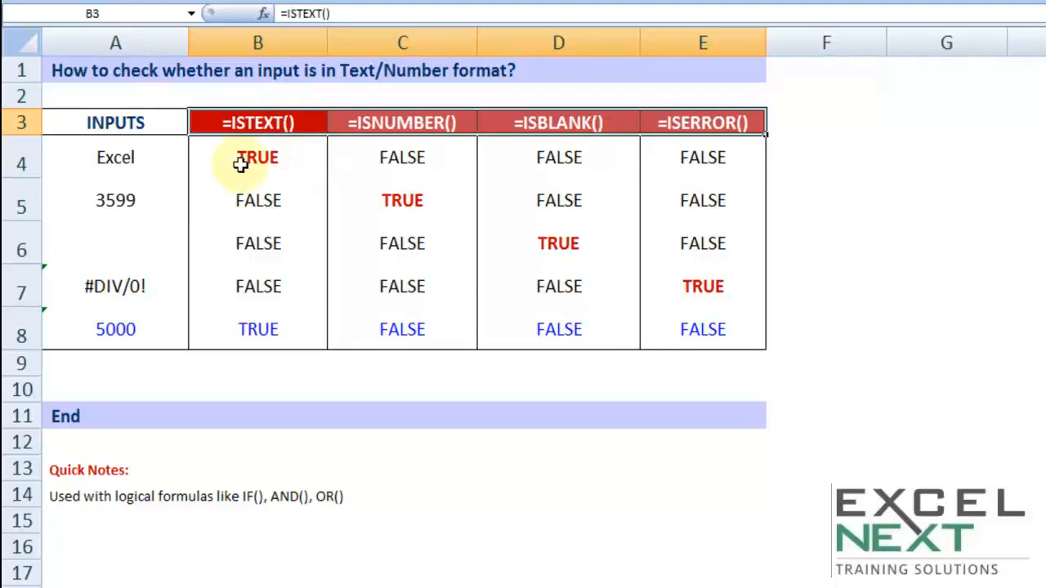
{"action": "double_click", "coordinate": [268, 155]}
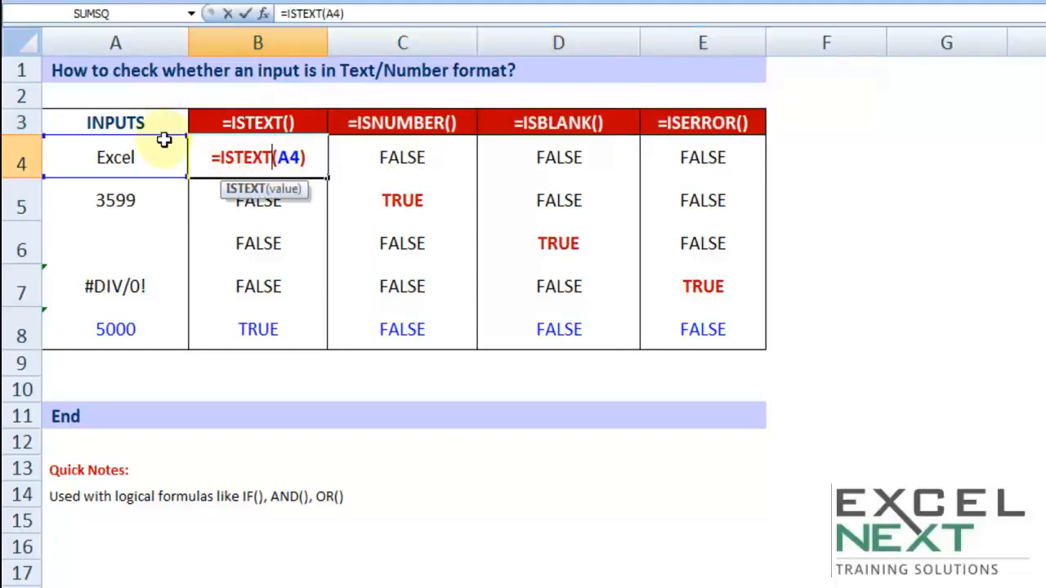
{"action": "left_click", "coordinate": [193, 168]}
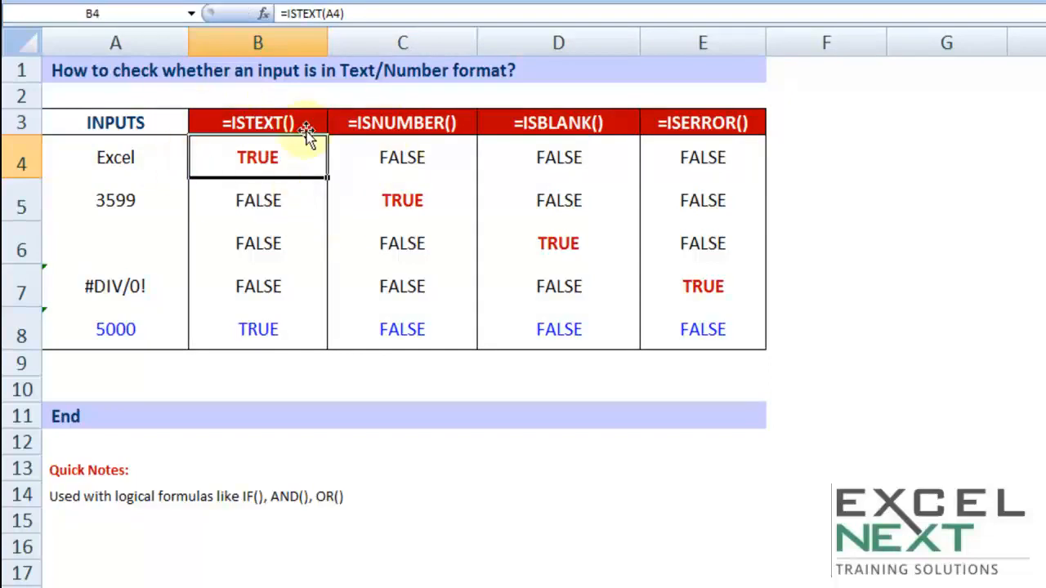
{"action": "left_click_drag", "start_coordinate": [397, 156], "coordinate": [703, 159]}
{"action": "double_click", "coordinate": [439, 157]}
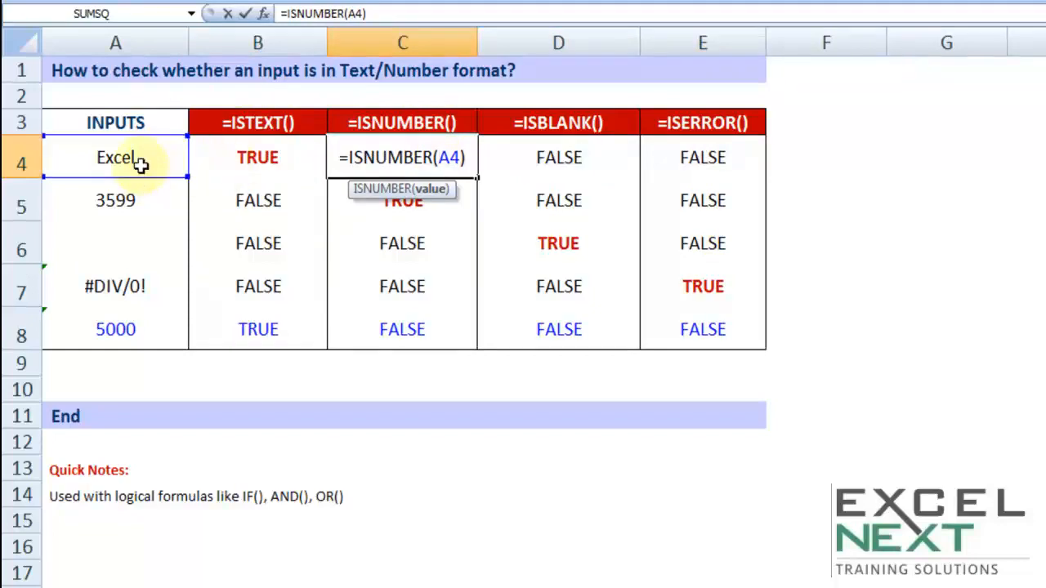
{"action": "key", "text": "Escape"}
{"action": "double_click", "coordinate": [551, 157]}
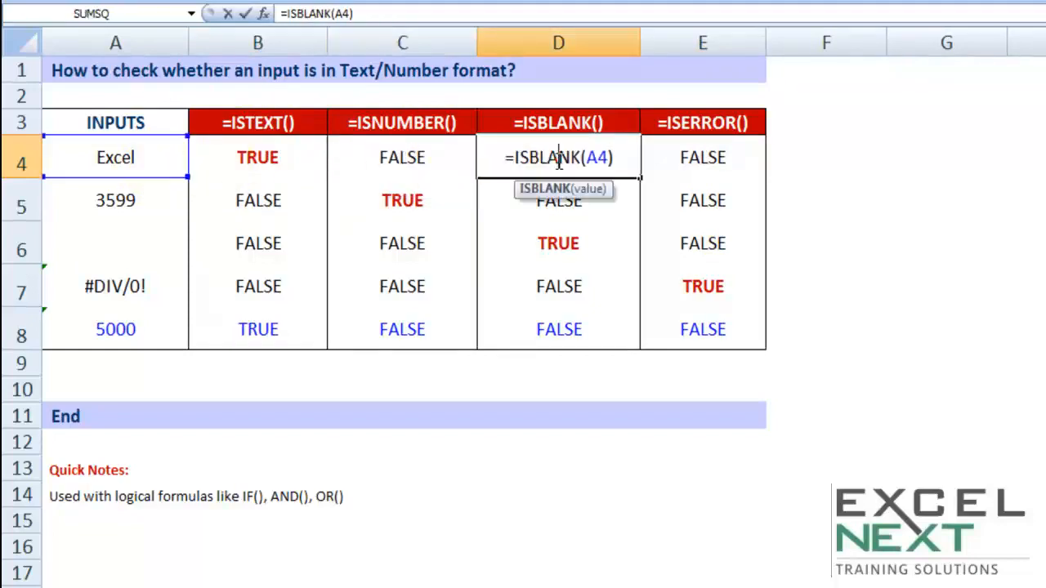
{"action": "key", "text": "Escape"}
{"action": "double_click", "coordinate": [747, 172]}
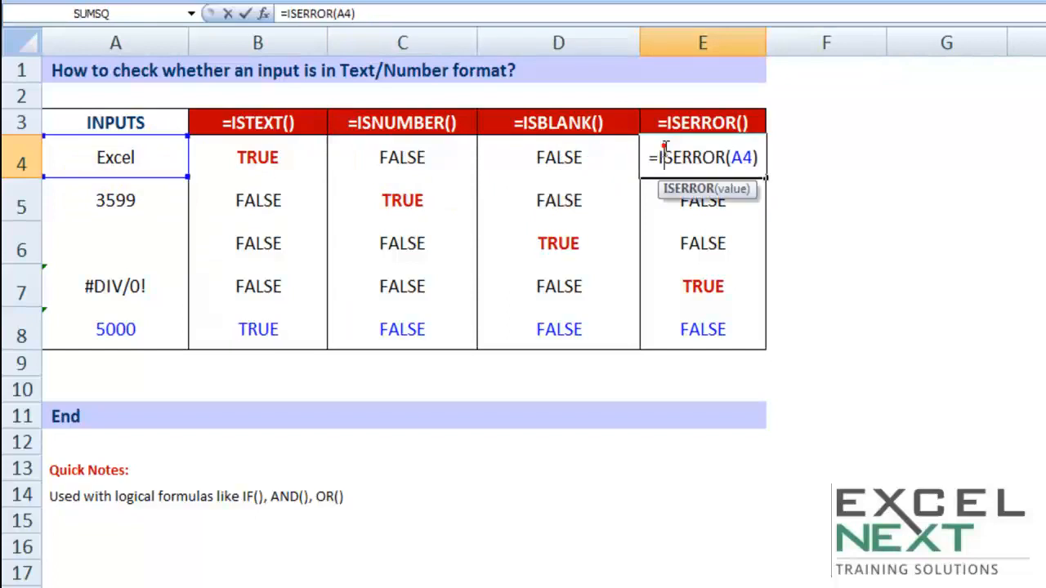
{"action": "key", "text": "Escape"}
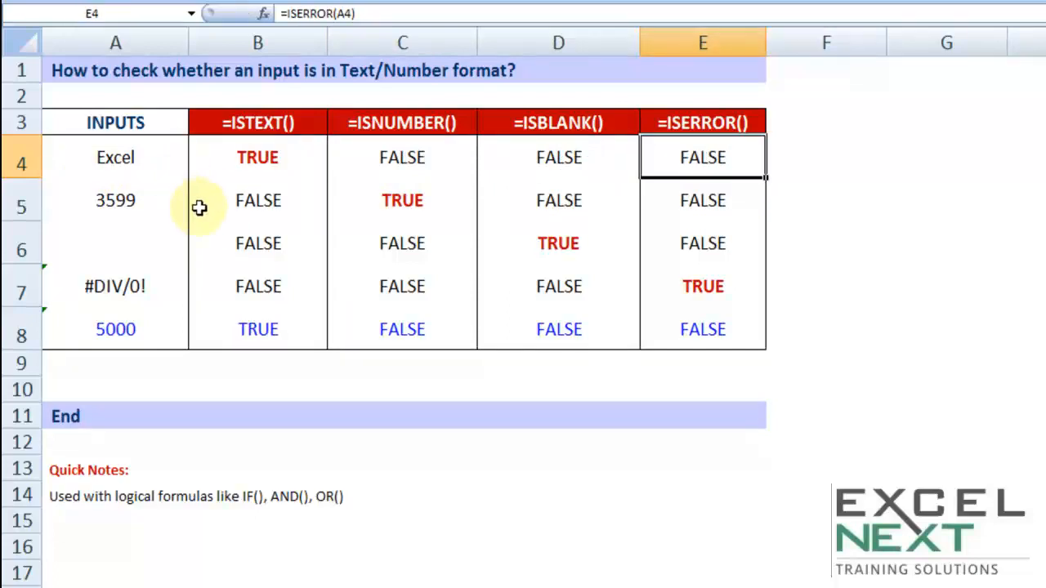
Step: Review the number, blank and error inputs in rows 5 to 7 along with their check formulas, including ISNUMBER and ISBLANK
{"action": "left_click", "coordinate": [230, 203]}
{"action": "left_click", "coordinate": [140, 203]}
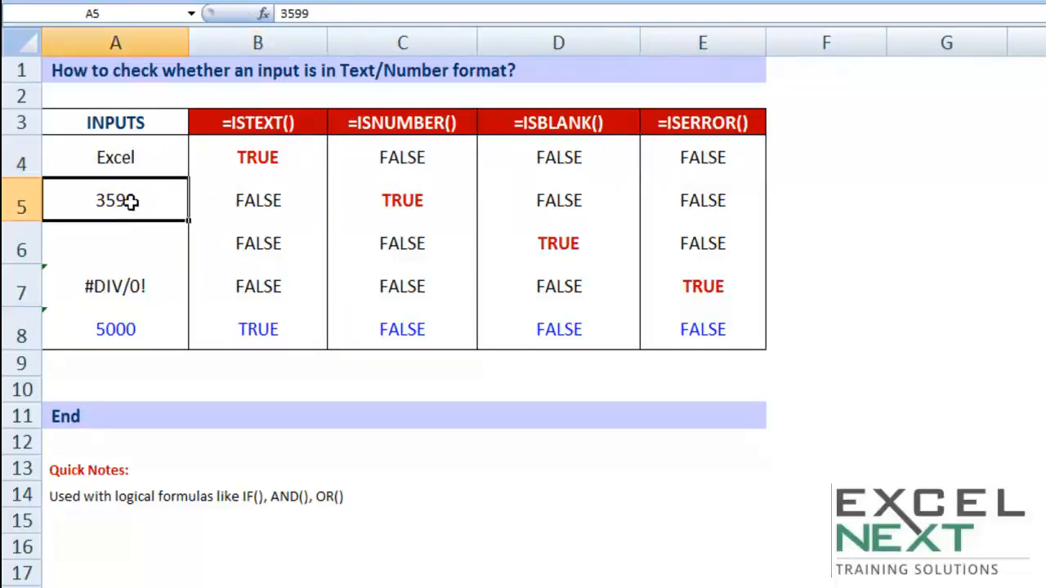
{"action": "double_click", "coordinate": [364, 206]}
{"action": "key", "text": "Escape"}
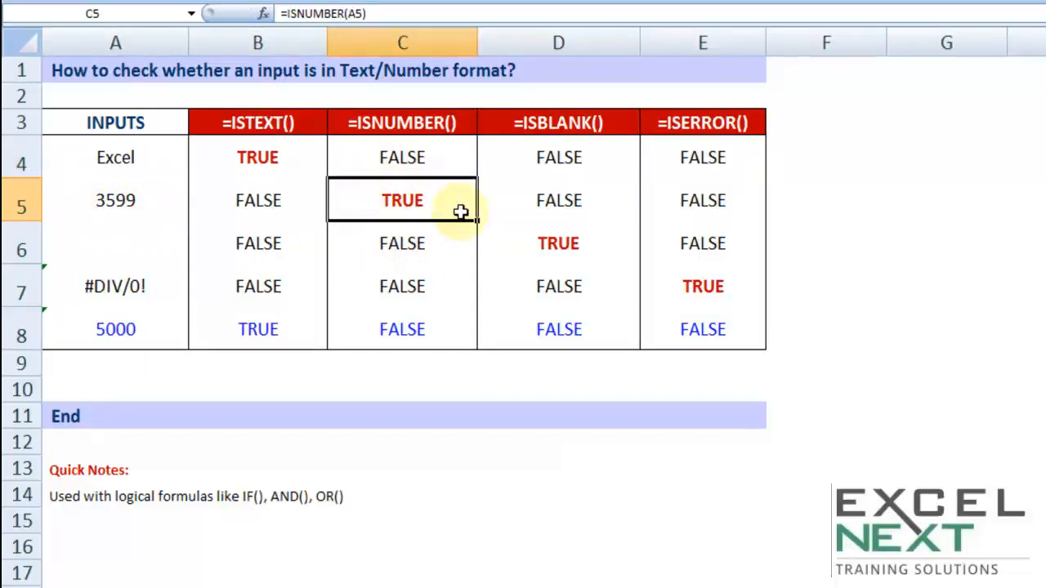
{"action": "left_click_drag", "start_coordinate": [250, 199], "coordinate": [684, 159]}
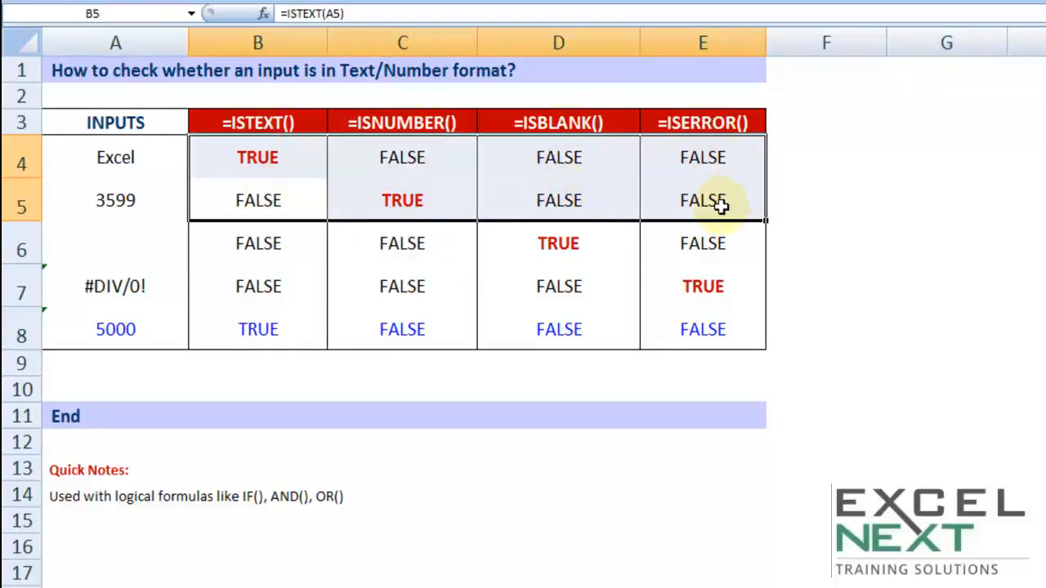
{"action": "left_click_drag", "start_coordinate": [101, 237], "coordinate": [716, 283]}
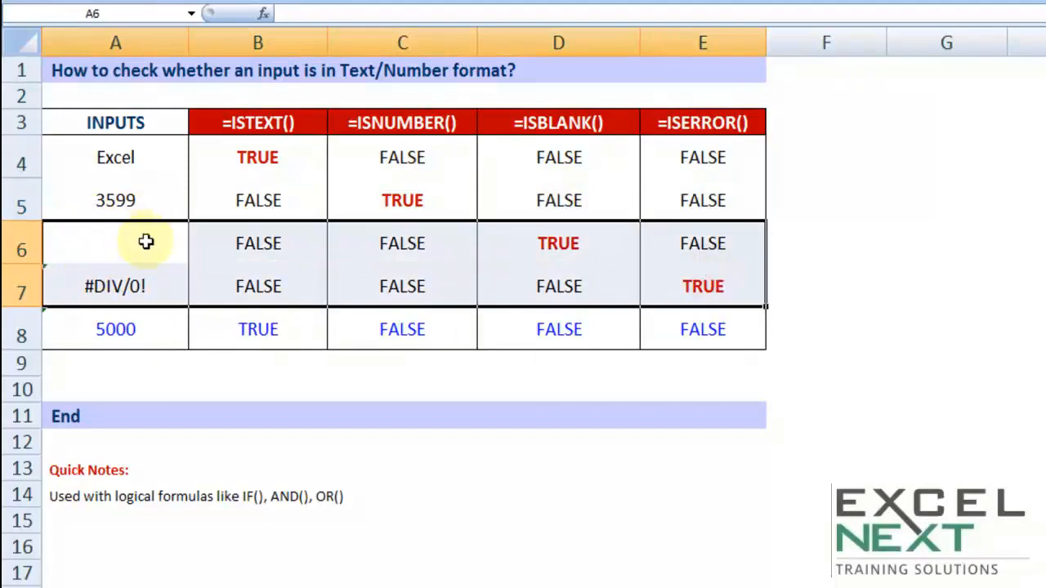
{"action": "double_click", "coordinate": [556, 243]}
{"action": "key", "text": "Escape"}
{"action": "left_click_drag", "start_coordinate": [94, 270], "coordinate": [689, 287]}
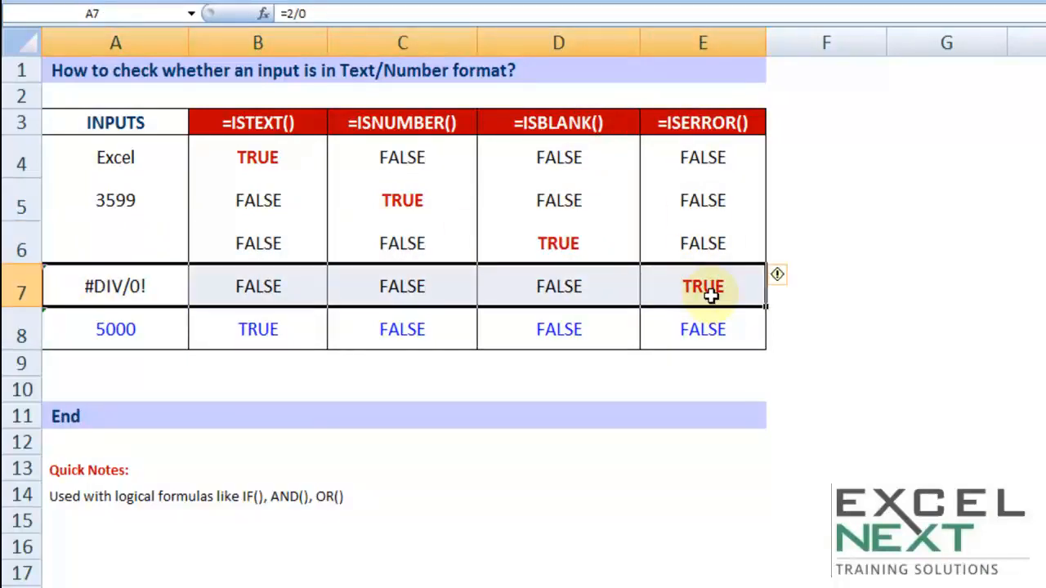
Step: Inspect the input in A8, its error-checking note, and the ISNUMBER and ISTEXT formulas that test it in row 8
{"action": "left_click_drag", "start_coordinate": [103, 337], "coordinate": [694, 330]}
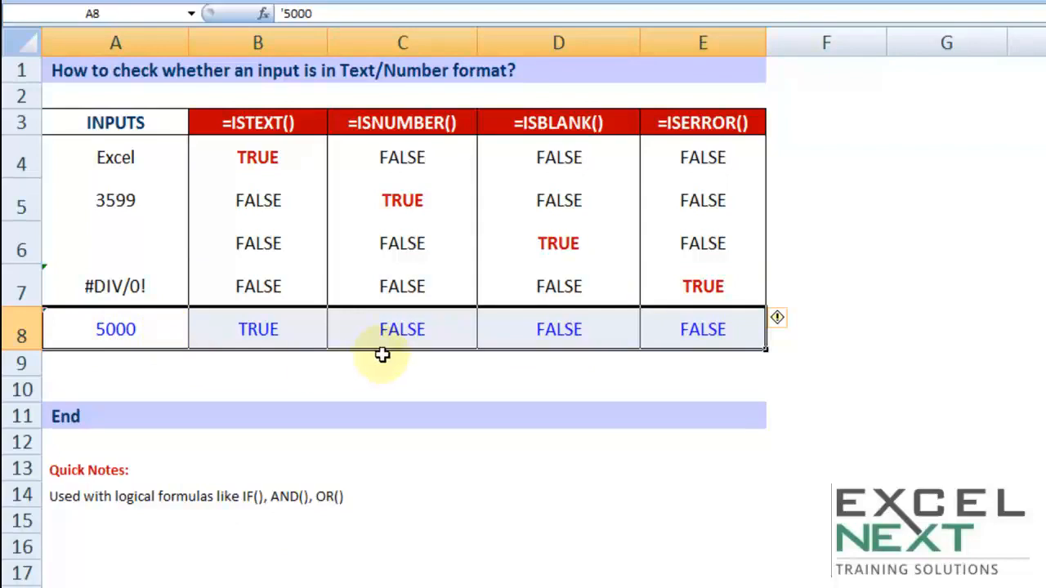
{"action": "double_click", "coordinate": [421, 330]}
{"action": "key", "text": "Escape"}
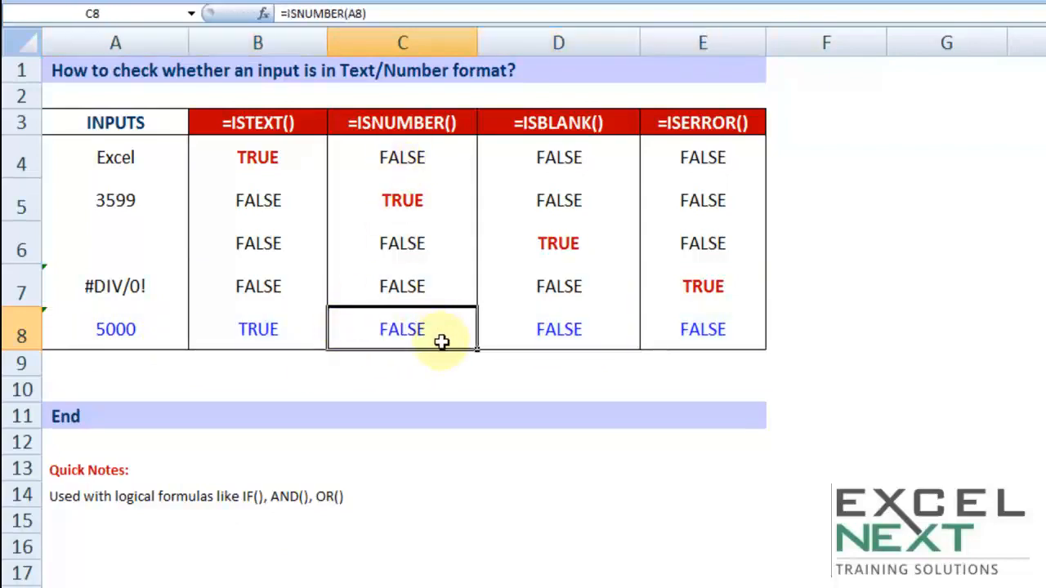
{"action": "left_click", "coordinate": [56, 337]}
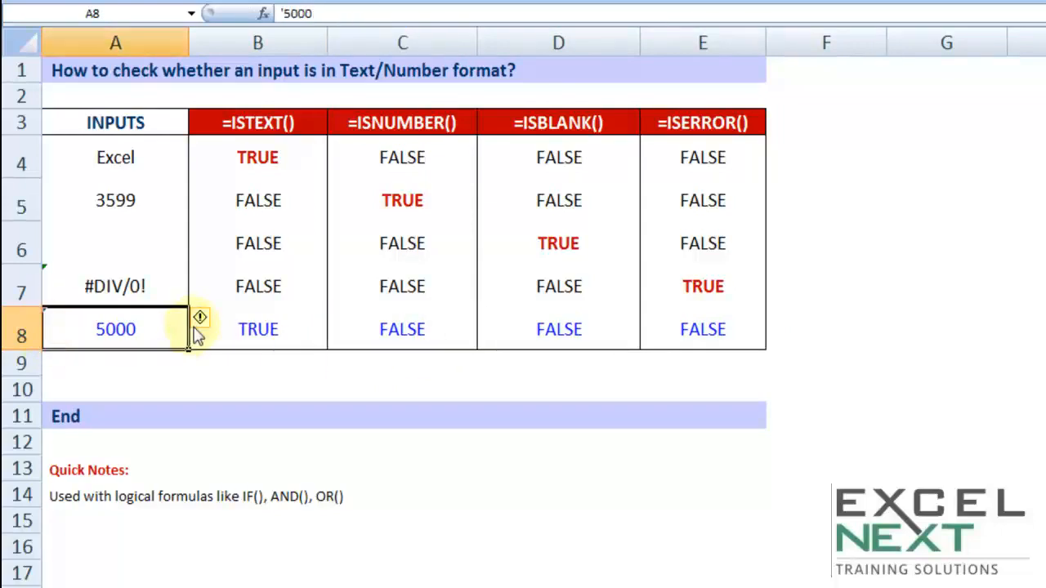
{"action": "mouse_move", "coordinate": [203, 331]}
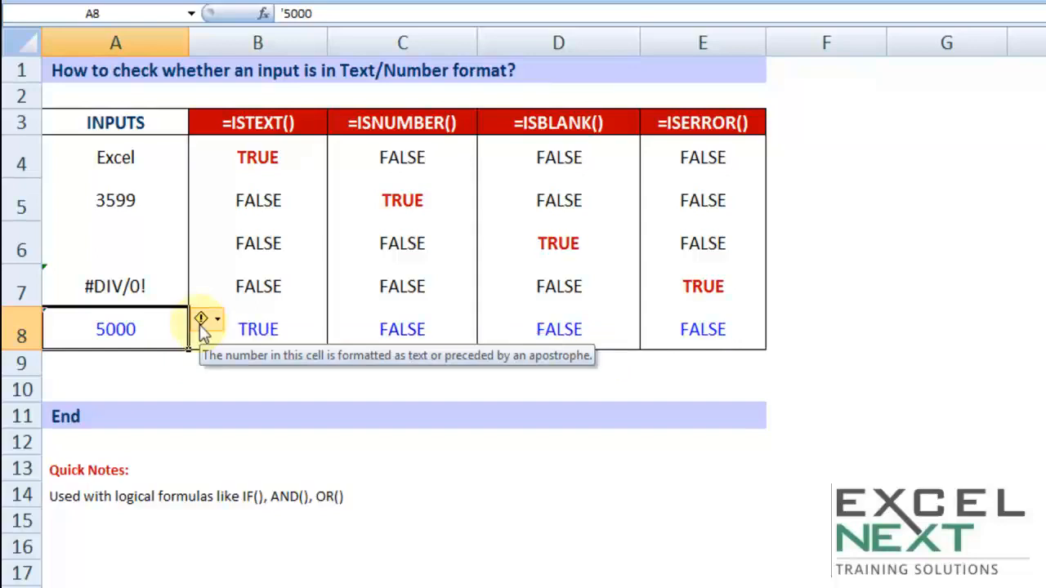
{"action": "left_click", "coordinate": [175, 365]}
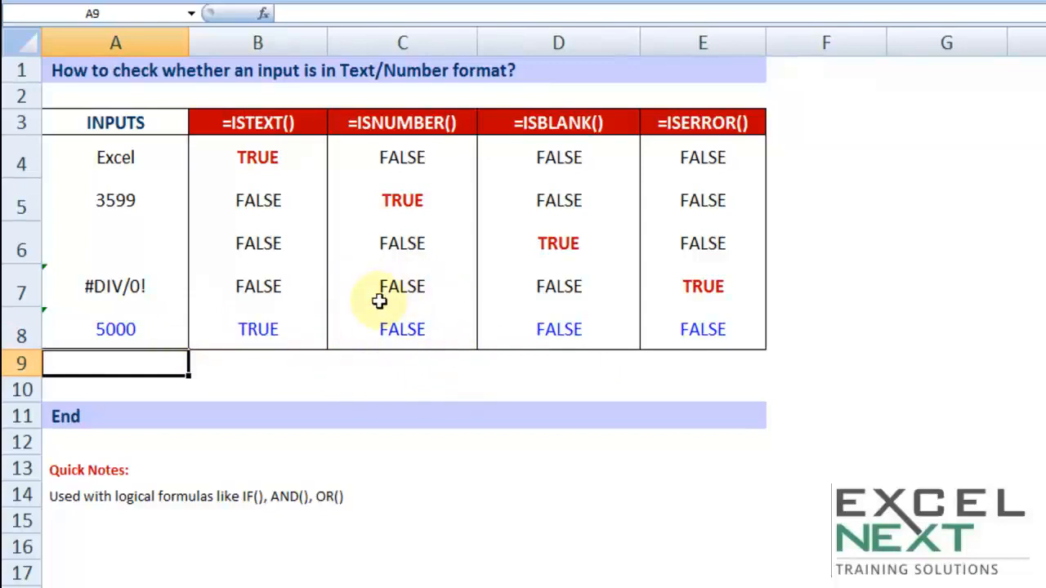
{"action": "double_click", "coordinate": [283, 326]}
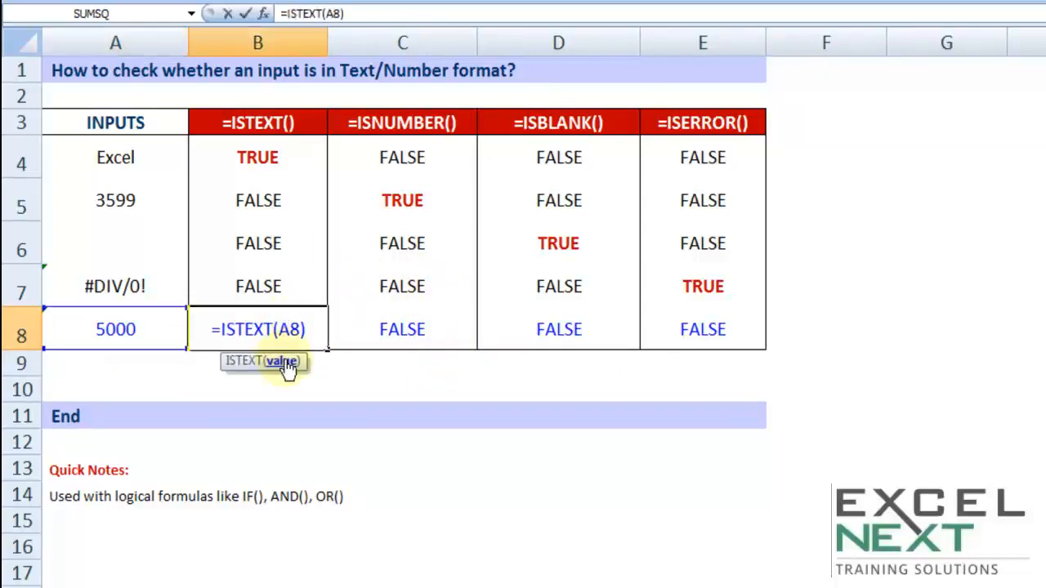
{"action": "key", "text": "Escape"}
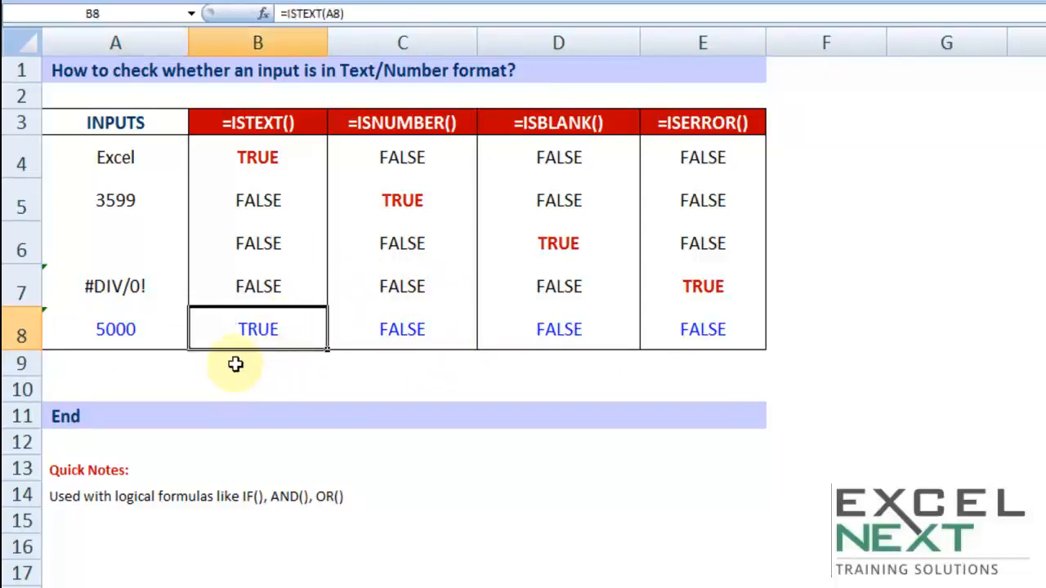
{"action": "left_click", "coordinate": [136, 328]}
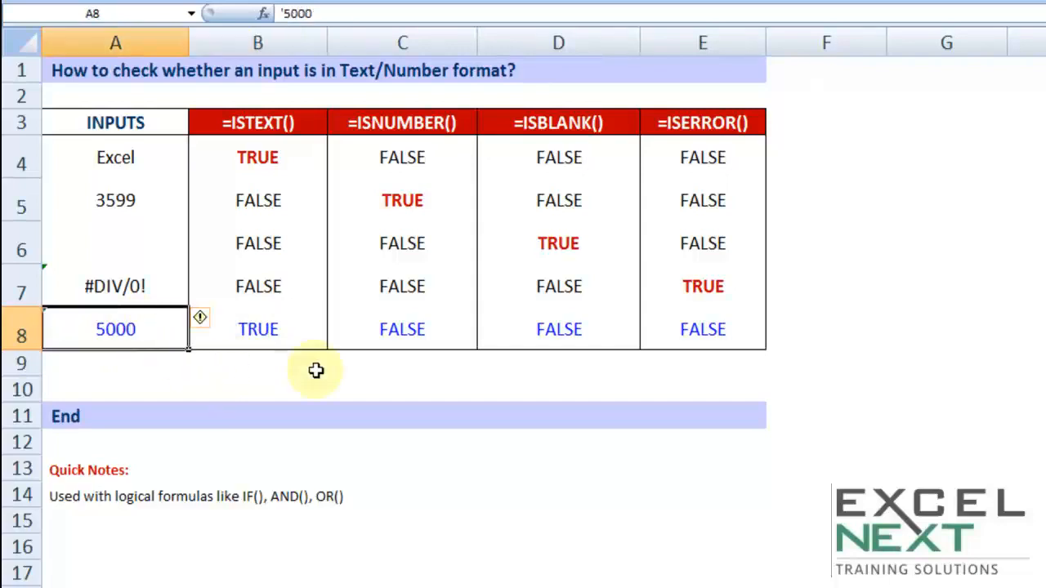
Step: Try entering 0000322 in cell B9 without an apostrophe, and clear the cell again
{"action": "left_click", "coordinate": [260, 359]}
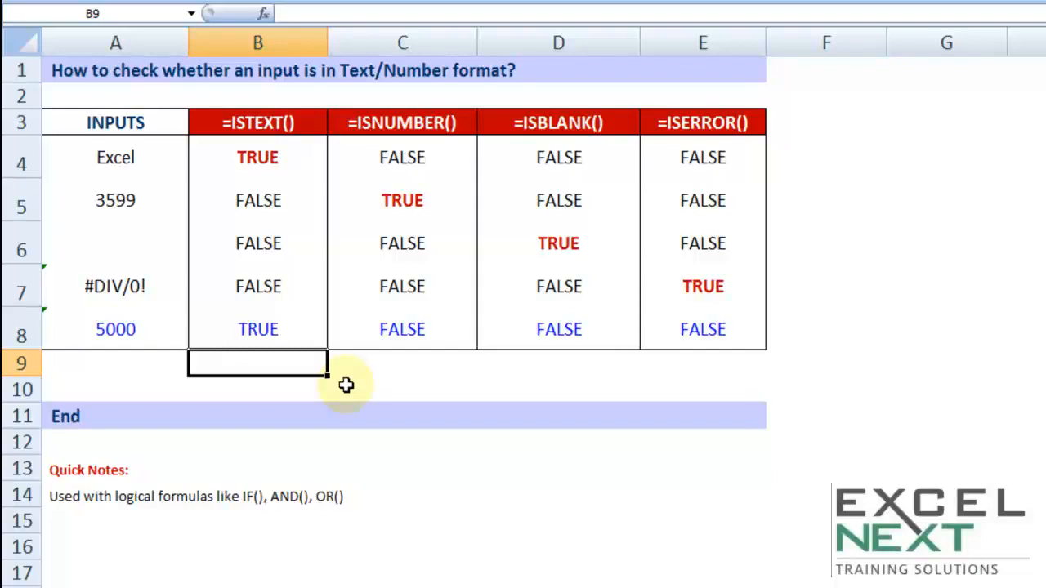
{"action": "type", "text": "0000322"}
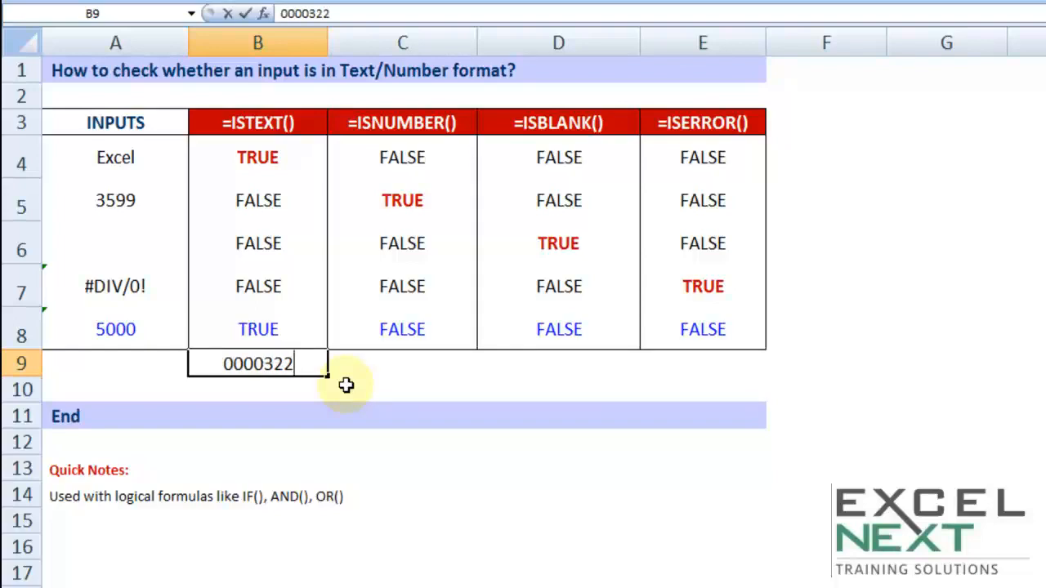
{"action": "key", "text": "Return"}
{"action": "key", "text": "Up"}
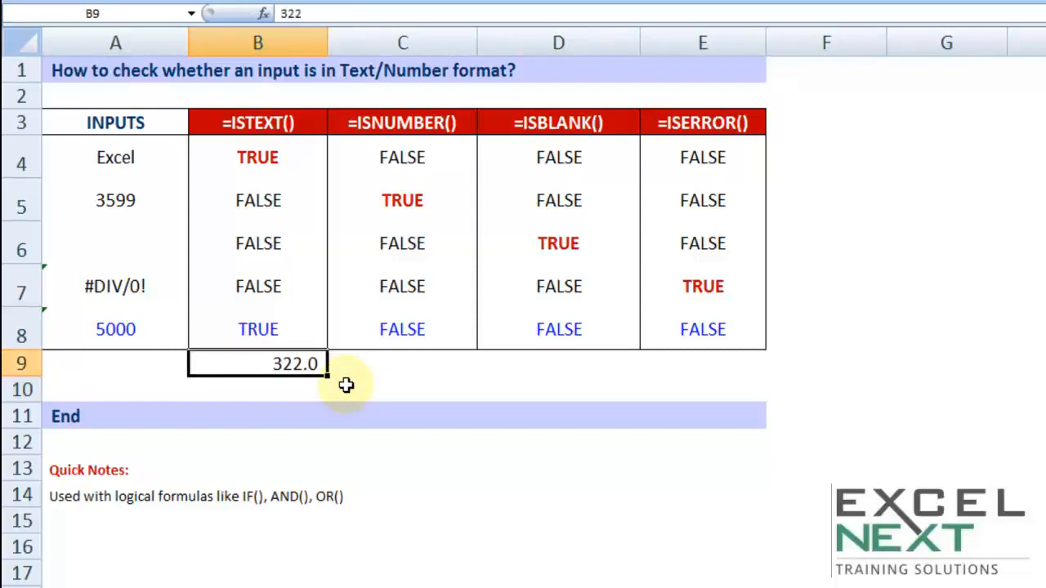
{"action": "key", "text": "Delete"}
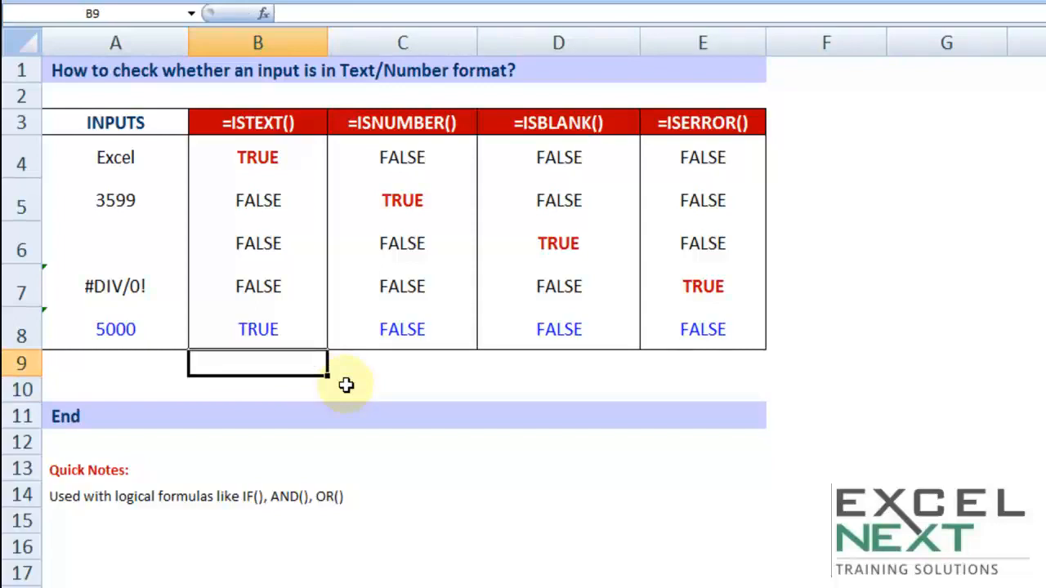
Step: Enter 0000232 in cell B9 as text by putting an apostrophe in front of it
{"action": "type", "text": "'0000232"}
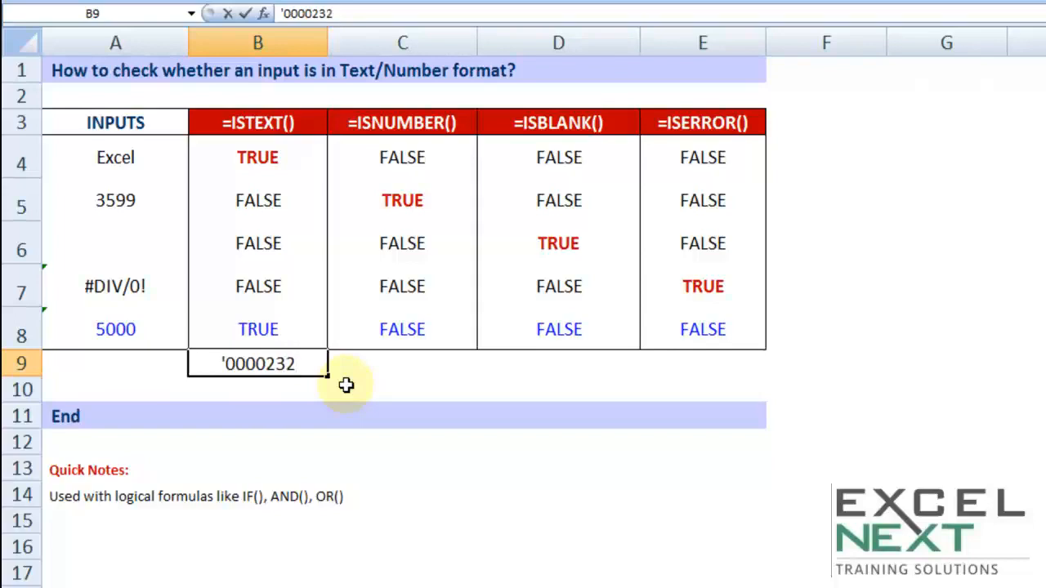
{"action": "key", "text": "Return"}
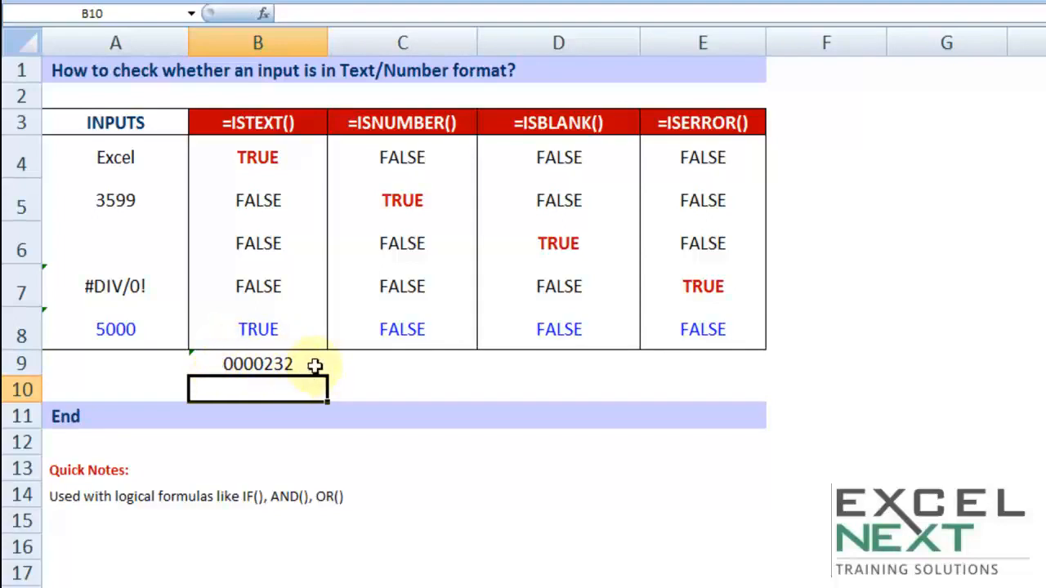
Step: Enter the heading Cheq No in cell G3
{"action": "left_click", "coordinate": [946, 116]}
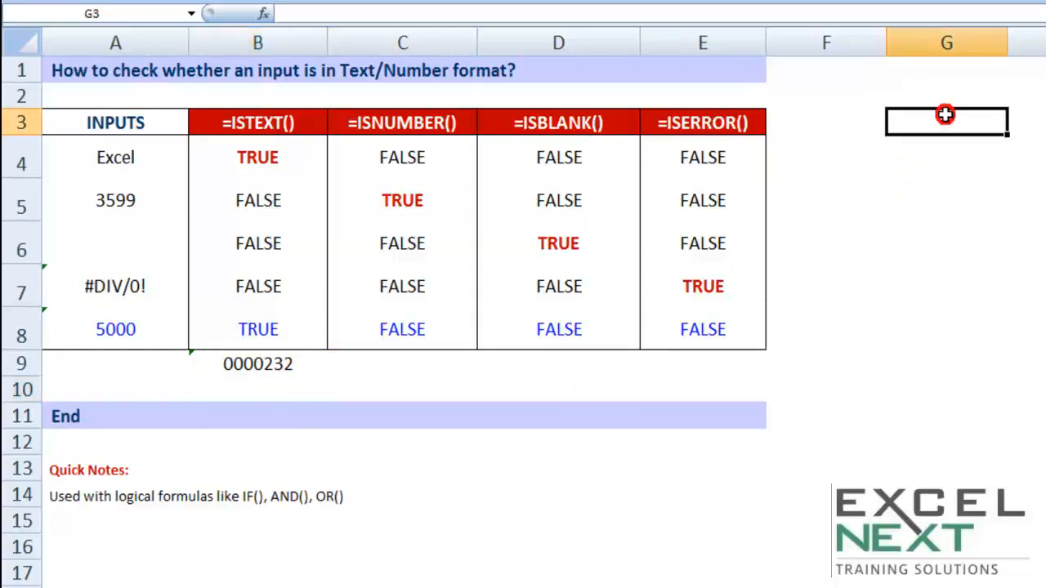
{"action": "type", "text": "Cheq No"}
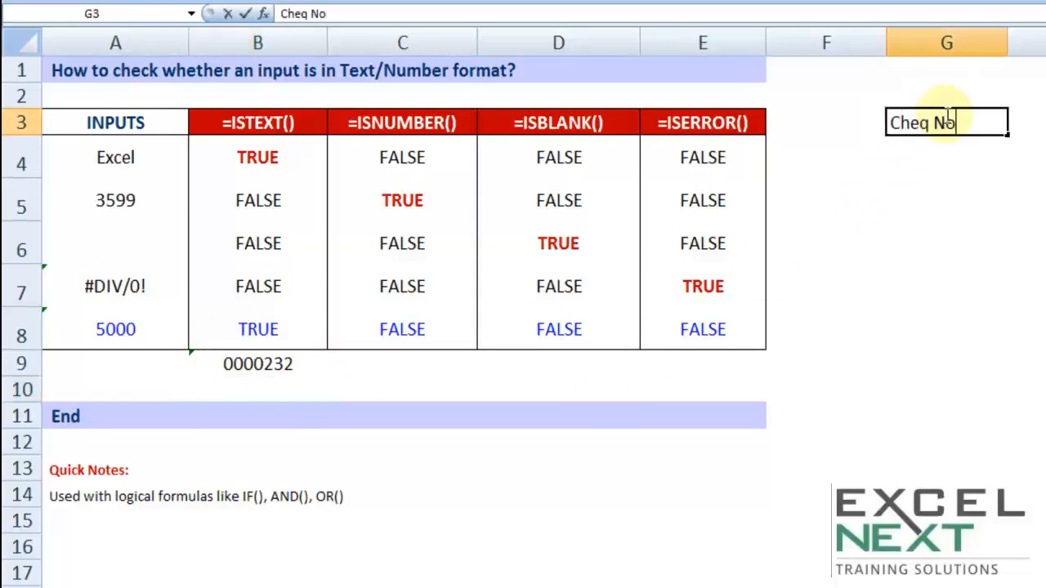
{"action": "key", "text": "Tab"}
{"action": "left_click", "coordinate": [932, 140]}
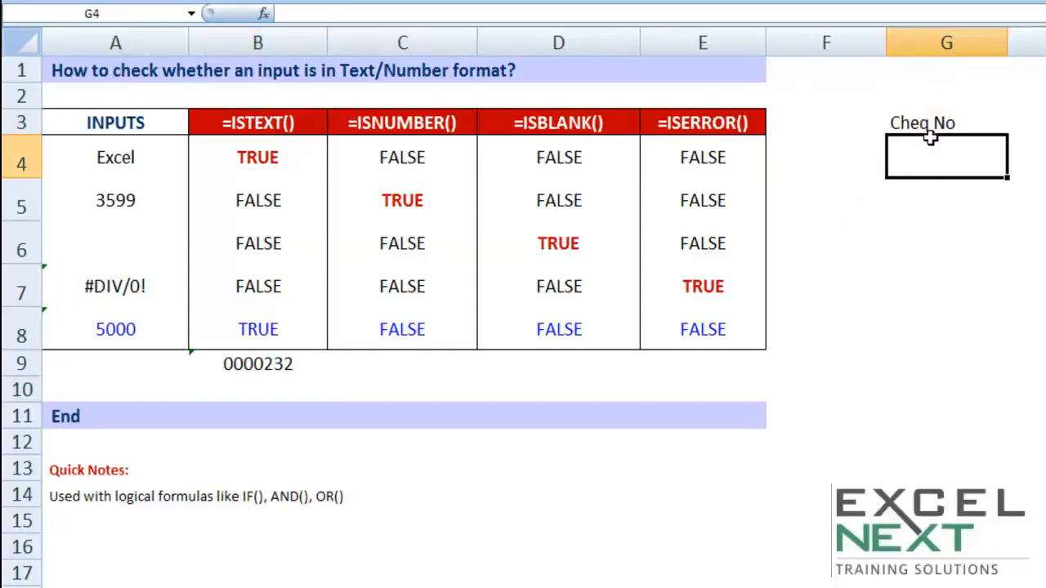
{"action": "type", "text": "'"}
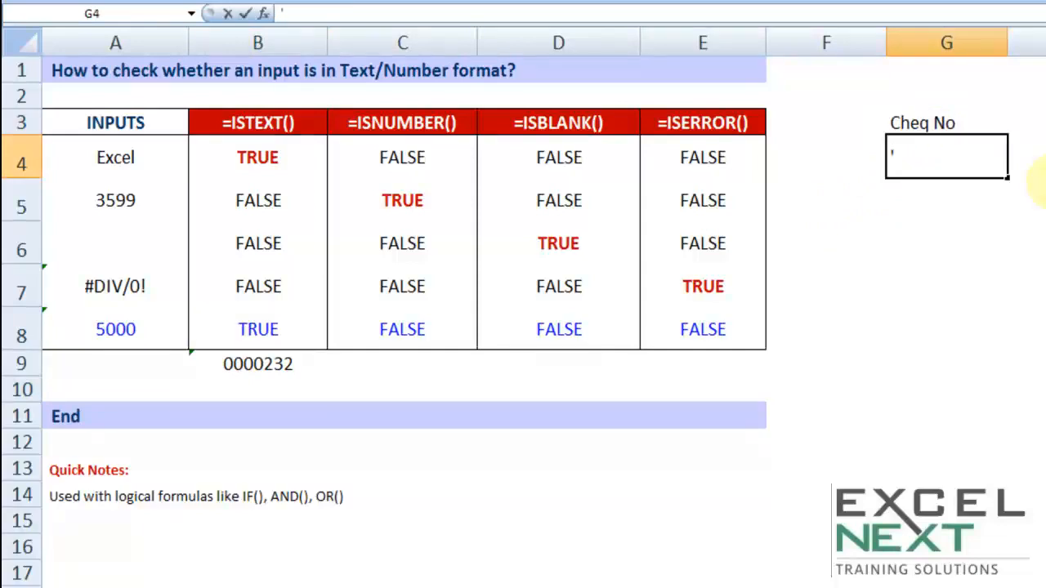
{"action": "key", "text": "Escape"}
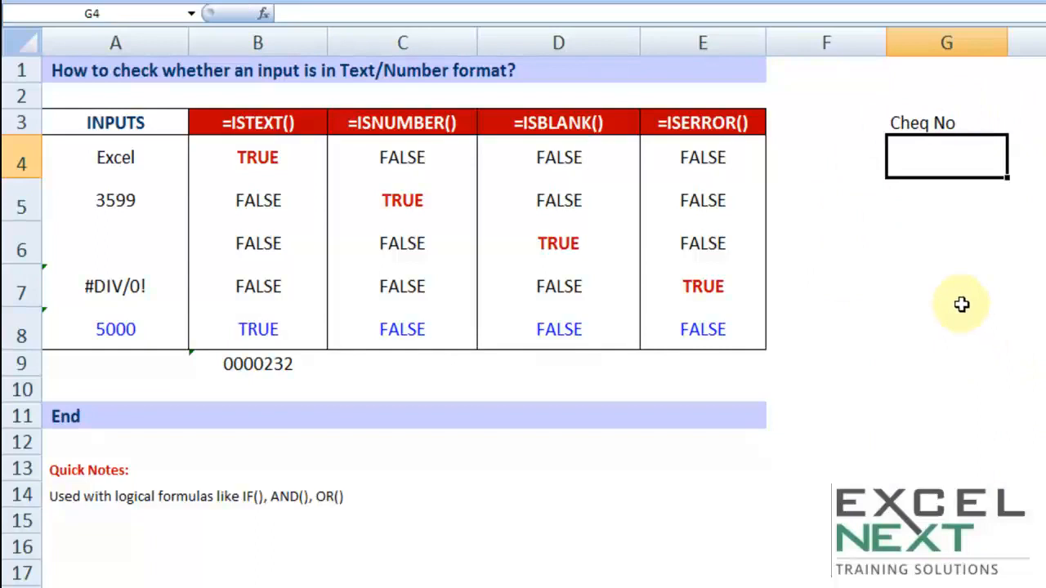
Step: Format the whole of column G with the Text number format
{"action": "left_click", "coordinate": [914, 41]}
{"action": "right_click", "coordinate": [915, 43]}
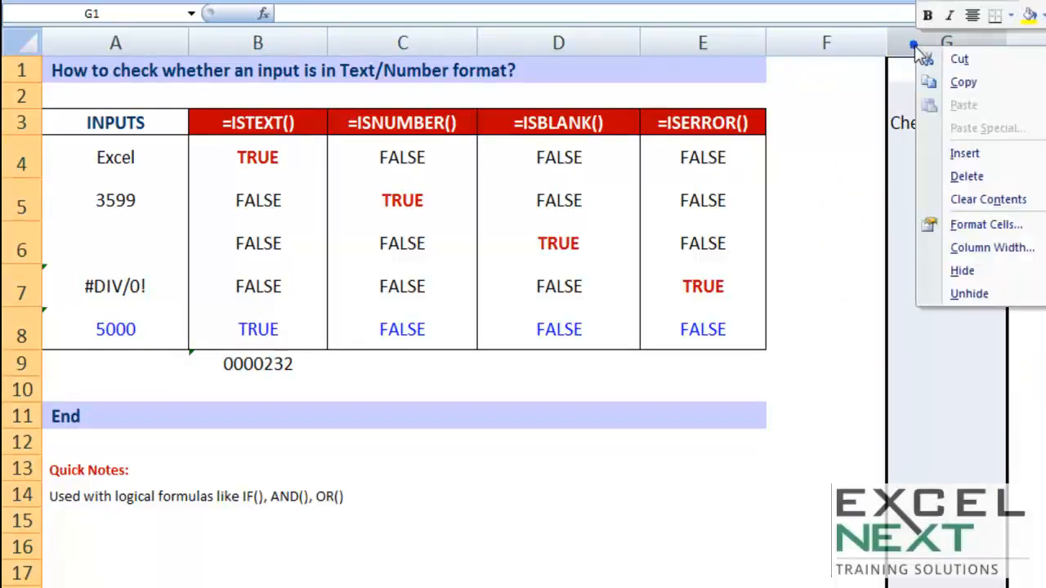
{"action": "left_click", "coordinate": [956, 229]}
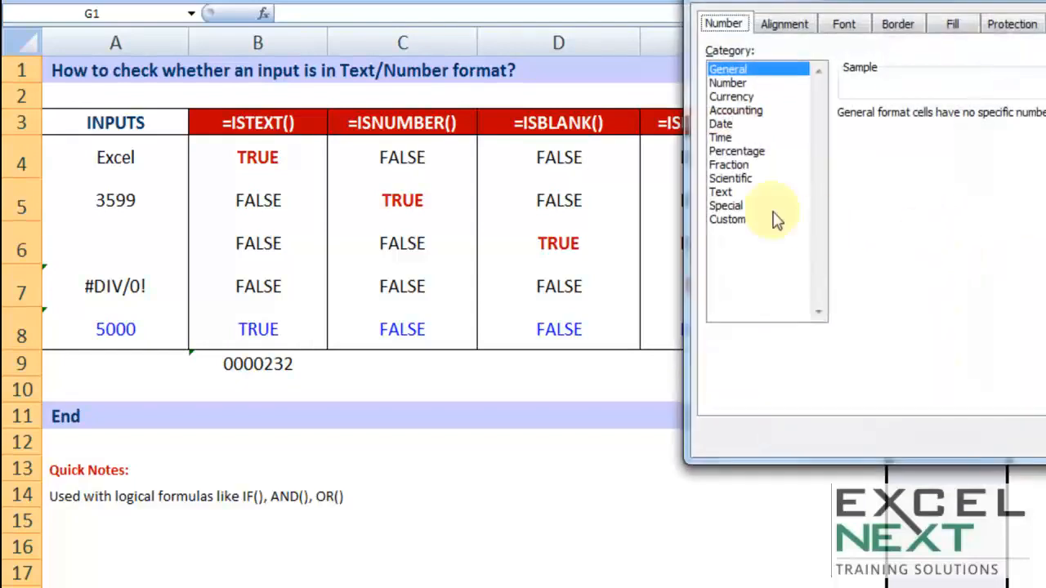
{"action": "left_click_drag", "start_coordinate": [765, 1], "coordinate": [165, 32]}
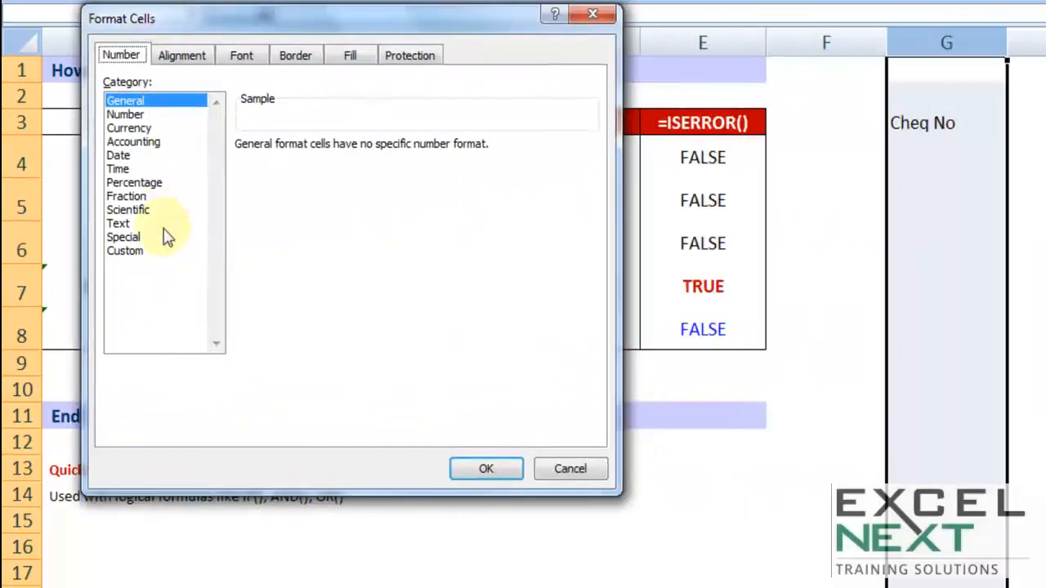
{"action": "left_click", "coordinate": [135, 225]}
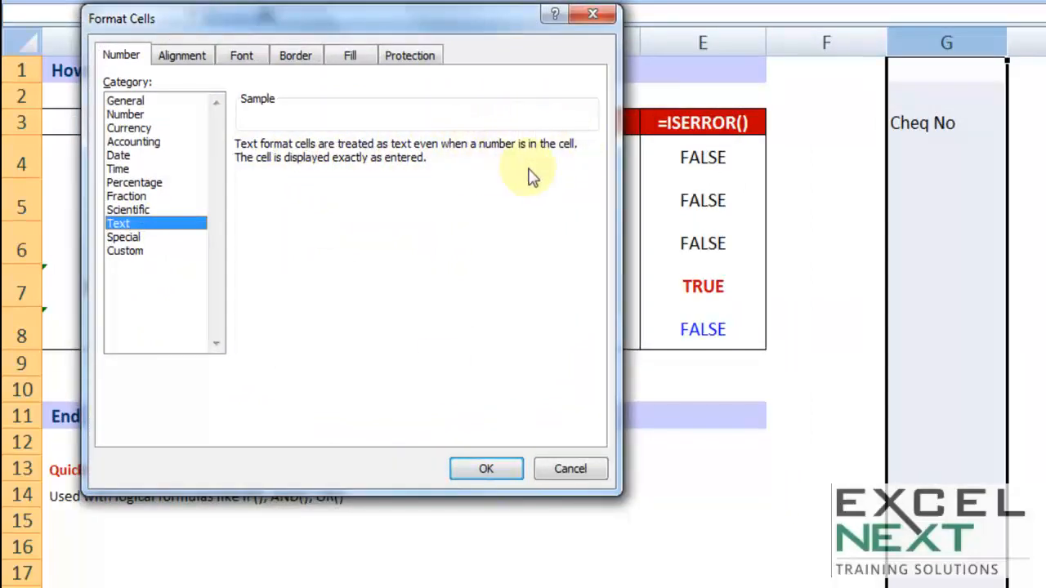
{"action": "left_click", "coordinate": [485, 474]}
Step: Enter 0002323 in cell G4 under the Cheq No heading
{"action": "left_click", "coordinate": [914, 148]}
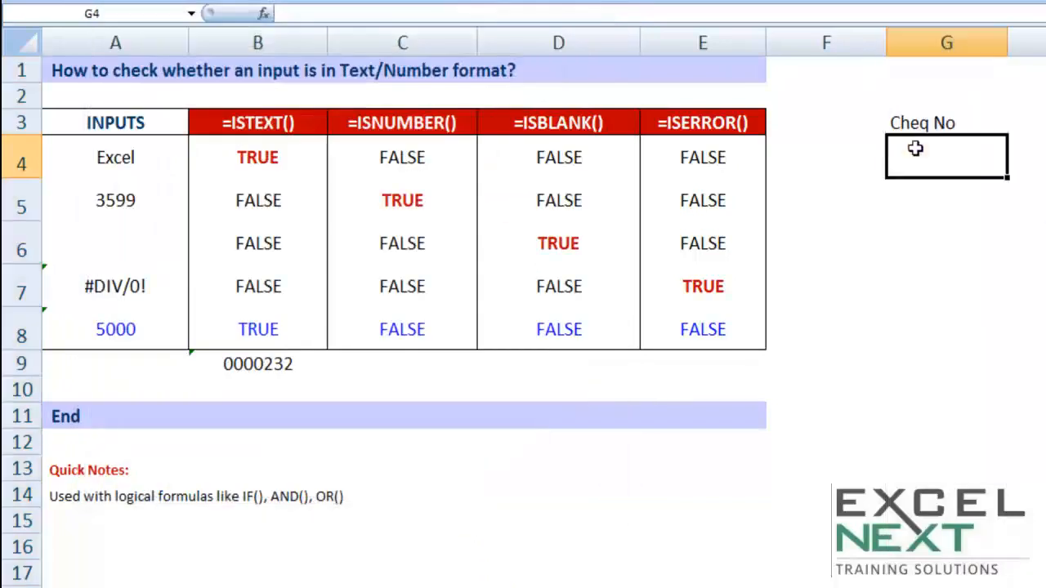
{"action": "type", "text": "0002323"}
{"action": "key", "text": "Return"}
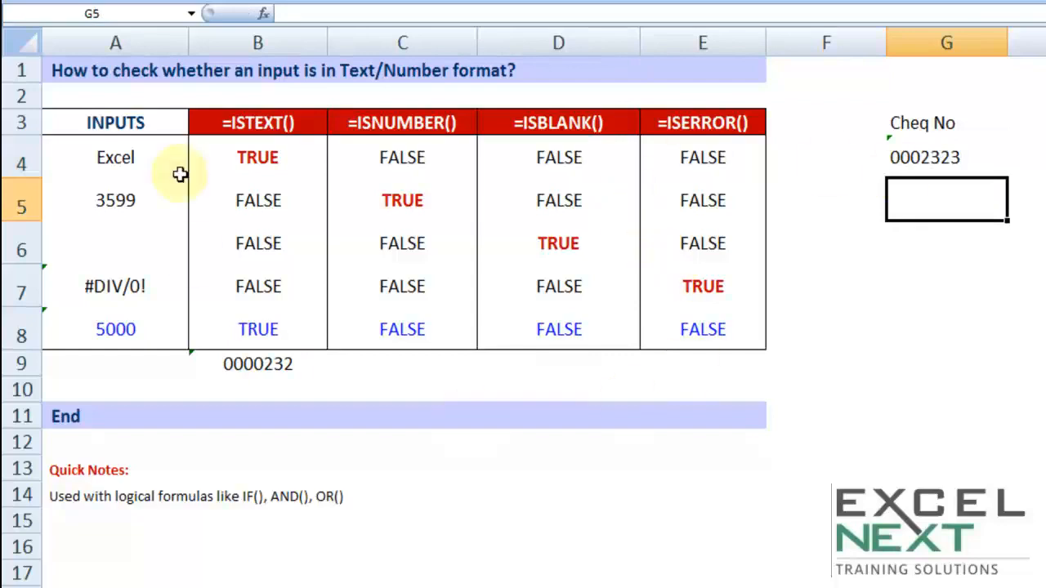
Step: Review the IS function table in B3:E8 and open Sheet 02 with the IFERROR() example
{"action": "left_click_drag", "start_coordinate": [245, 117], "coordinate": [666, 329]}
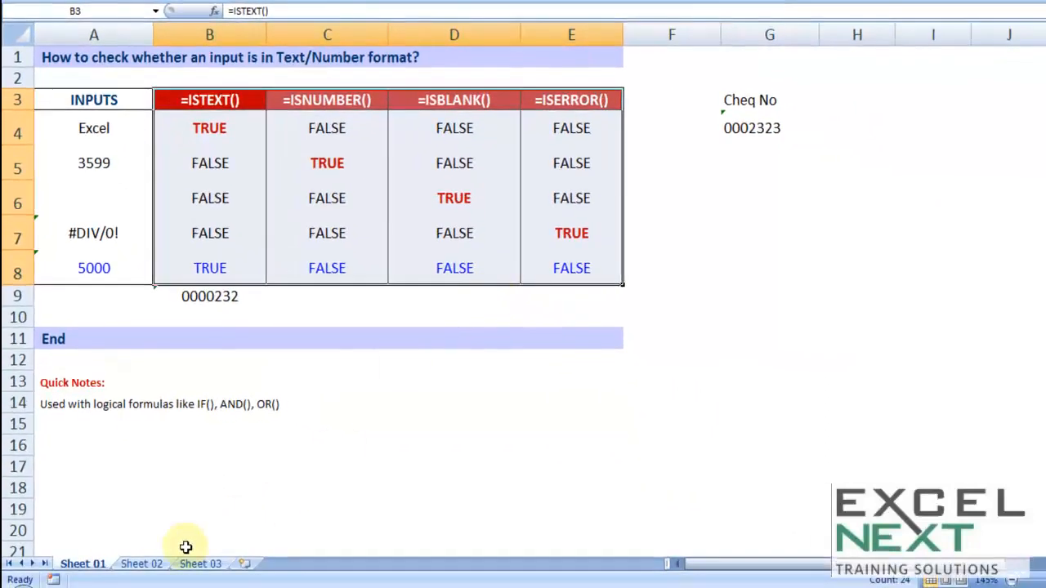
{"action": "left_click", "coordinate": [139, 564]}
{"action": "left_click", "coordinate": [199, 564]}
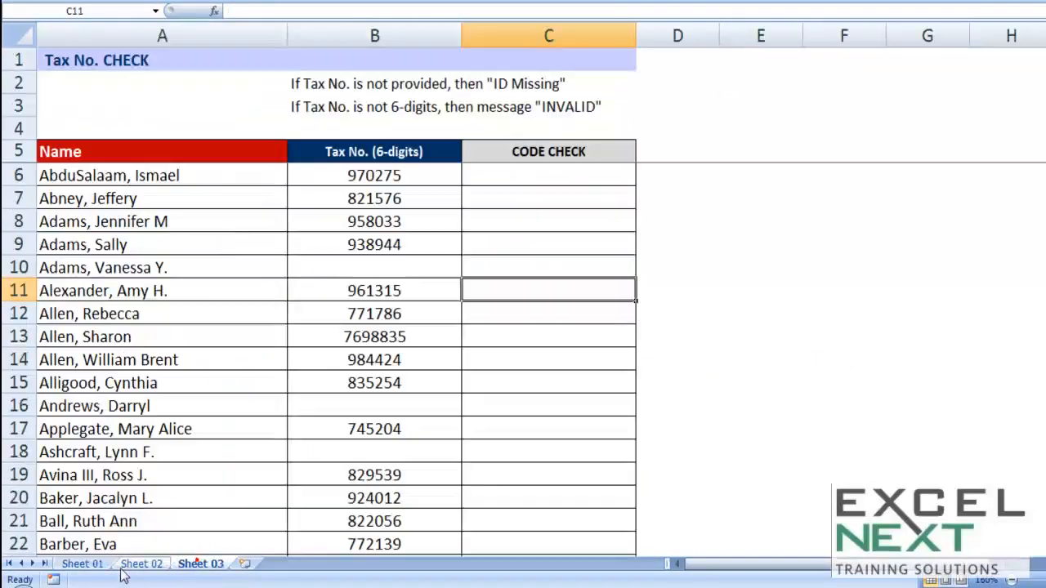
{"action": "left_click", "coordinate": [100, 570]}
{"action": "left_click", "coordinate": [129, 566]}
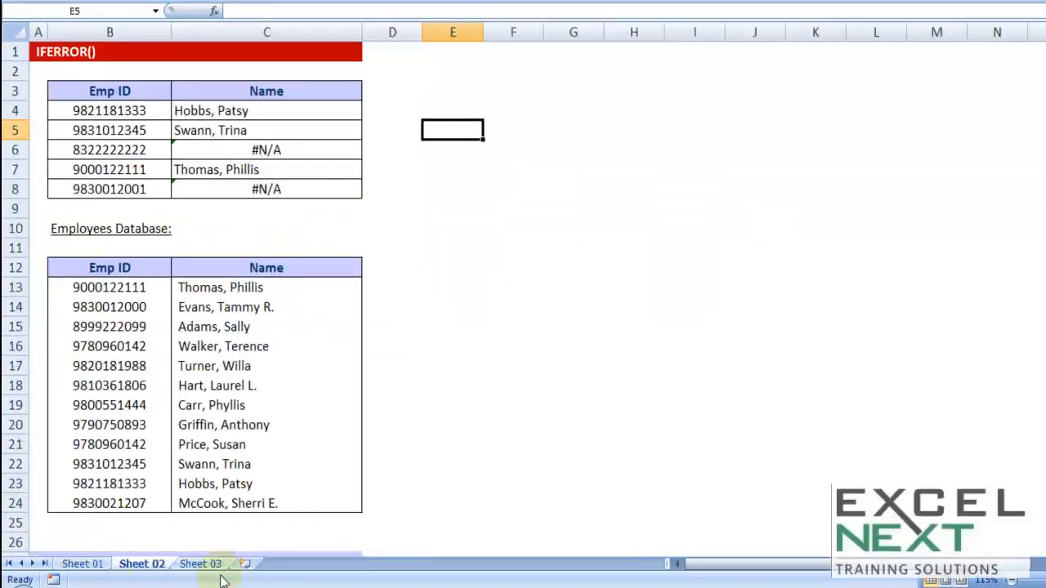
Step: Enter the function names IF in cell E3 and ISERROR in cell E4
{"action": "left_click", "coordinate": [441, 87]}
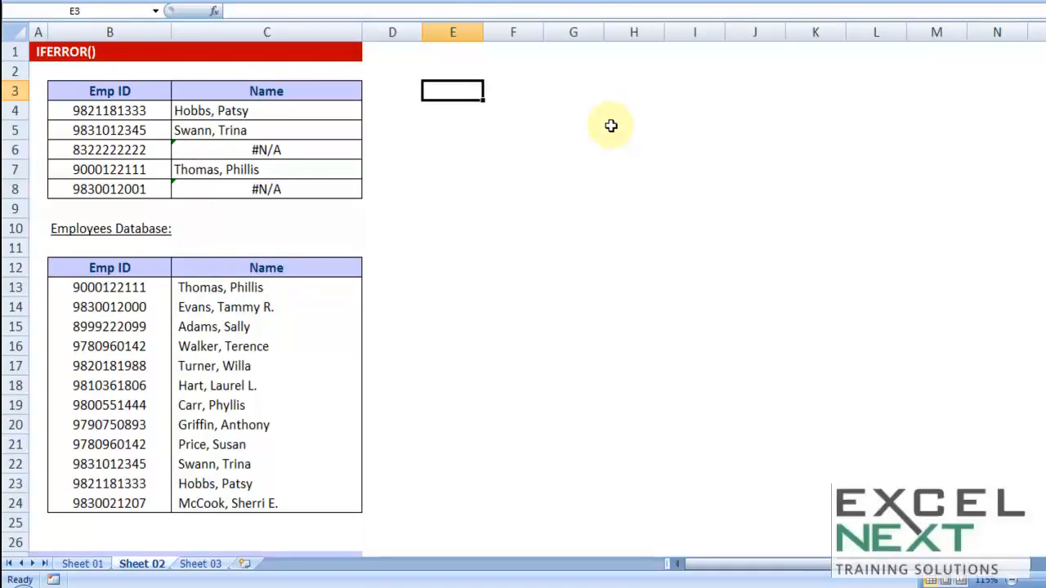
{"action": "type", "text": "IF"}
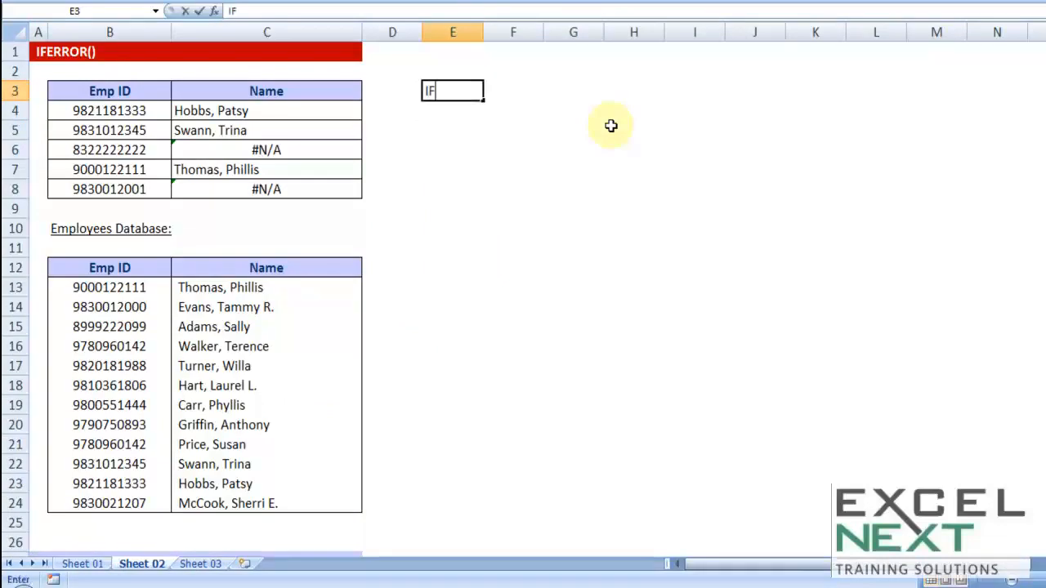
{"action": "key", "text": "Return"}
{"action": "type", "text": "I"}
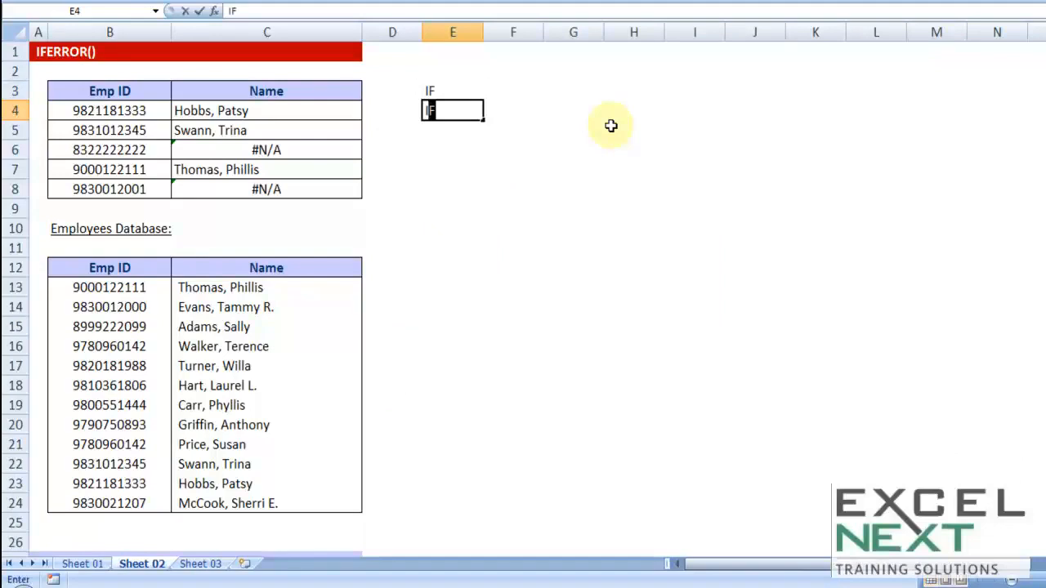
{"action": "type", "text": "SERROR"}
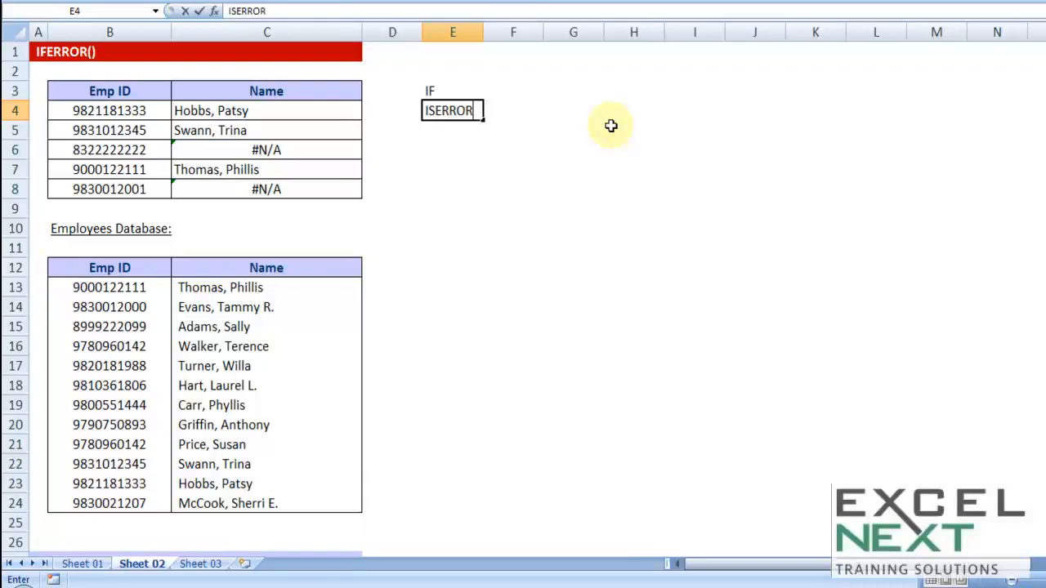
{"action": "key", "text": "Tab"}
{"action": "left_click", "coordinate": [452, 172]}
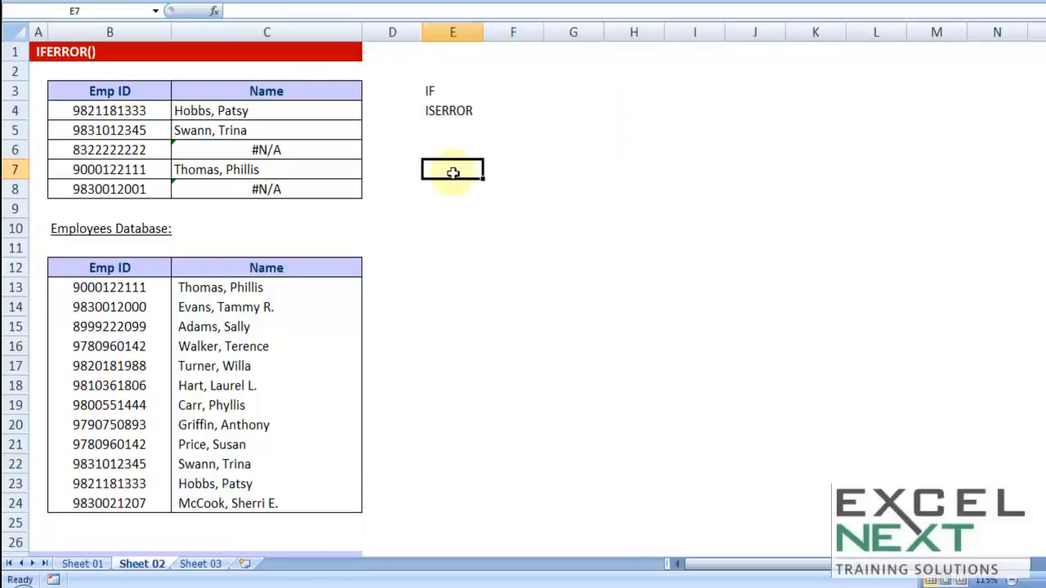
Step: Examine the Emp ID and Name columns of the Employees Database and the lookup IDs in B4:B8
{"action": "left_click_drag", "start_coordinate": [107, 267], "coordinate": [192, 278]}
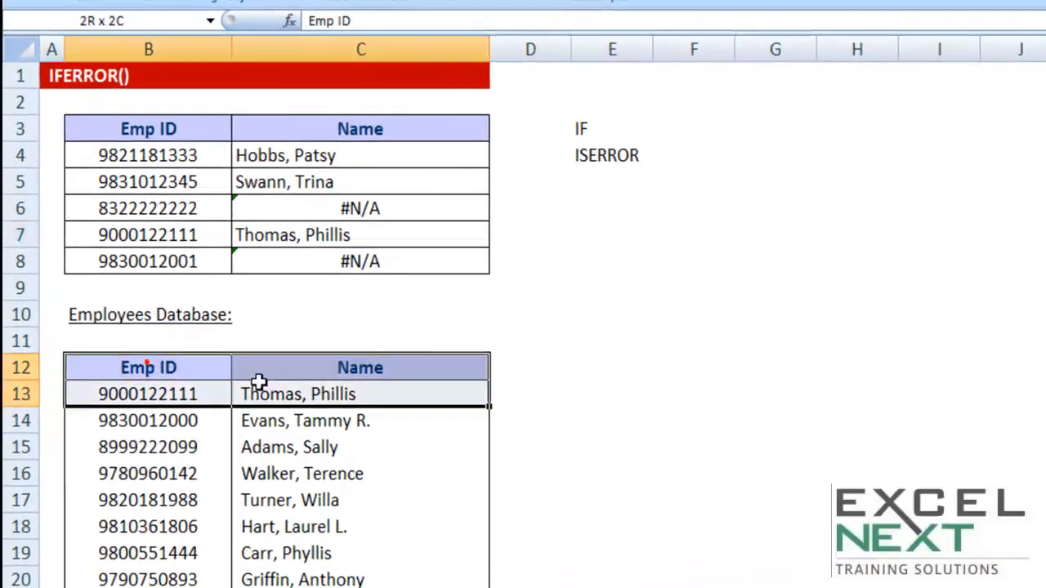
{"action": "left_click_drag", "start_coordinate": [258, 383], "coordinate": [372, 587]}
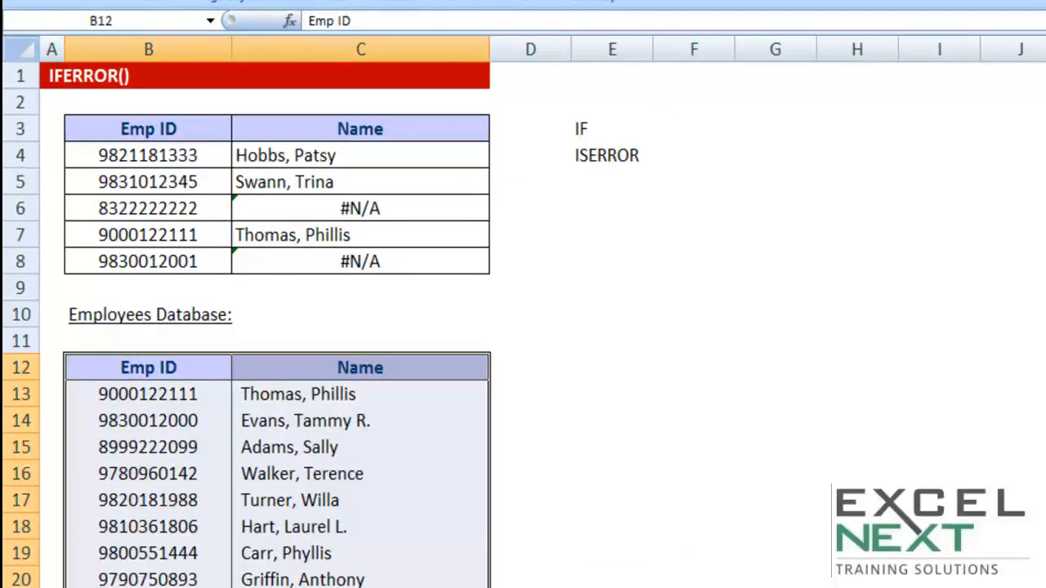
{"action": "left_click_drag", "start_coordinate": [174, 362], "coordinate": [221, 587]}
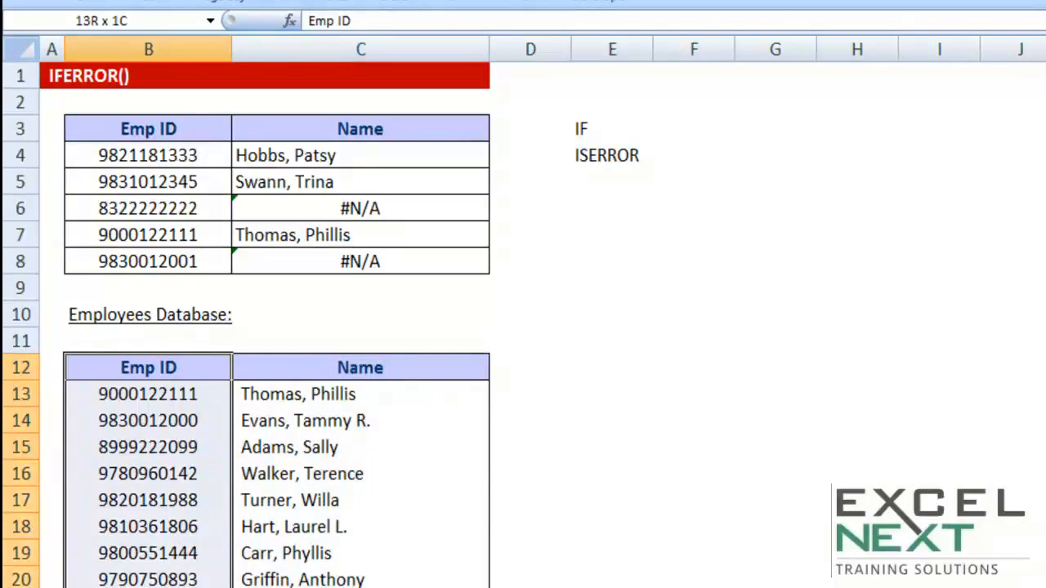
{"action": "left_click_drag", "start_coordinate": [273, 372], "coordinate": [278, 587]}
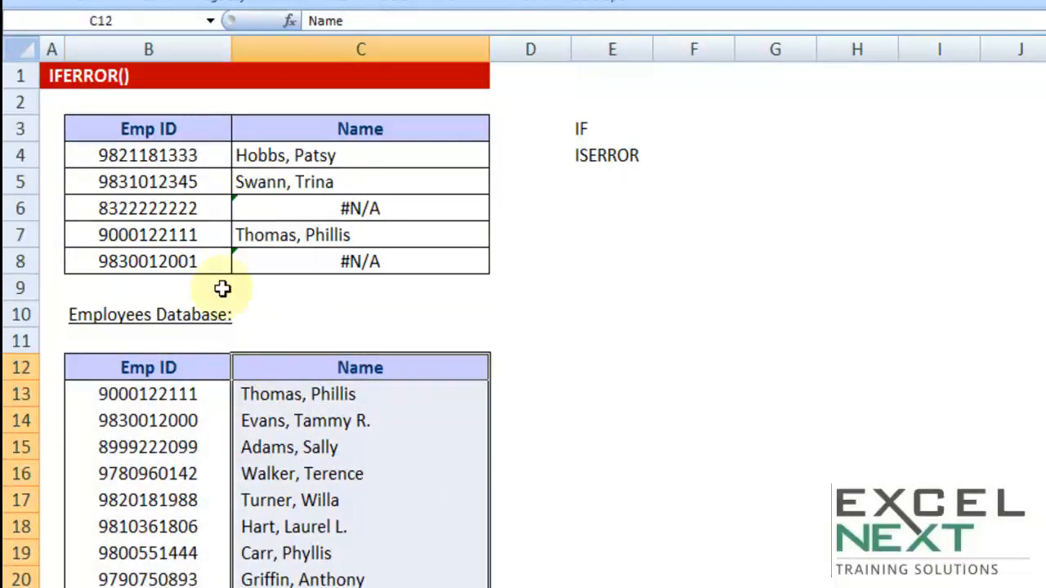
{"action": "left_click_drag", "start_coordinate": [168, 157], "coordinate": [173, 273]}
{"action": "left_click_drag", "start_coordinate": [174, 272], "coordinate": [176, 274]}
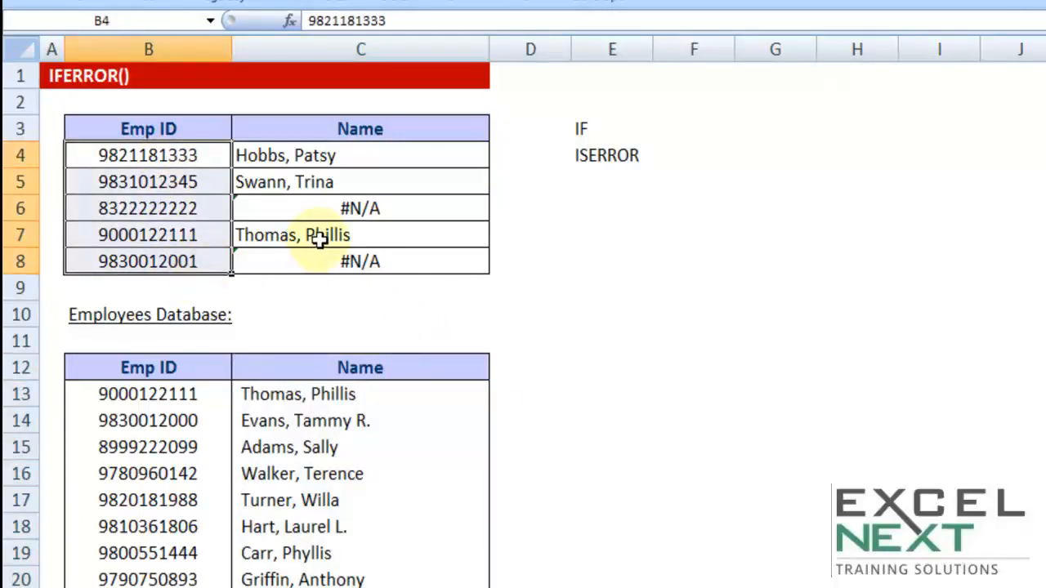
Step: Inspect the VLOOKUP formulas in C4 and C6 without changing them
{"action": "double_click", "coordinate": [333, 154]}
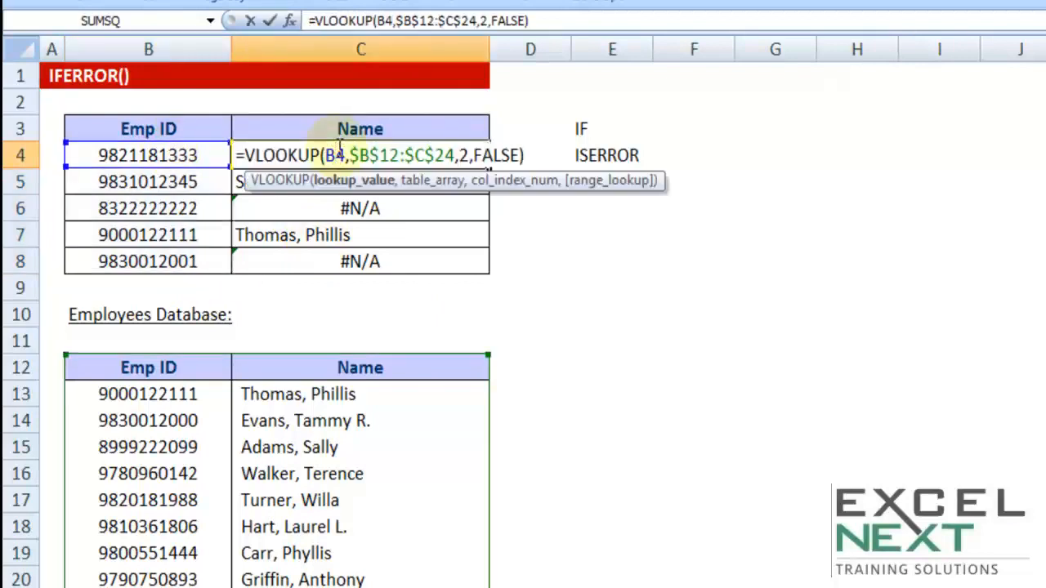
{"action": "key", "text": "Escape"}
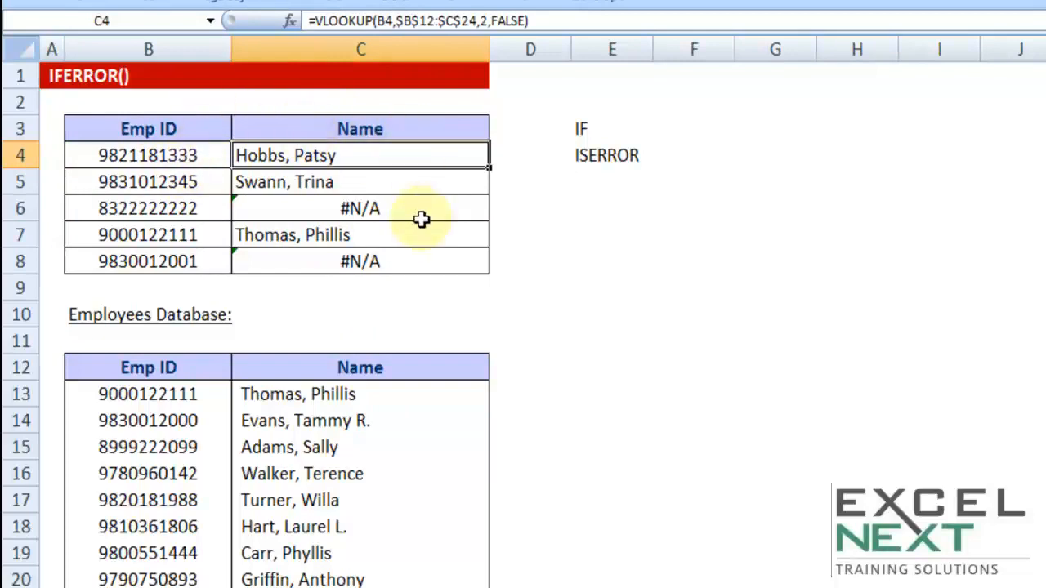
{"action": "double_click", "coordinate": [381, 210]}
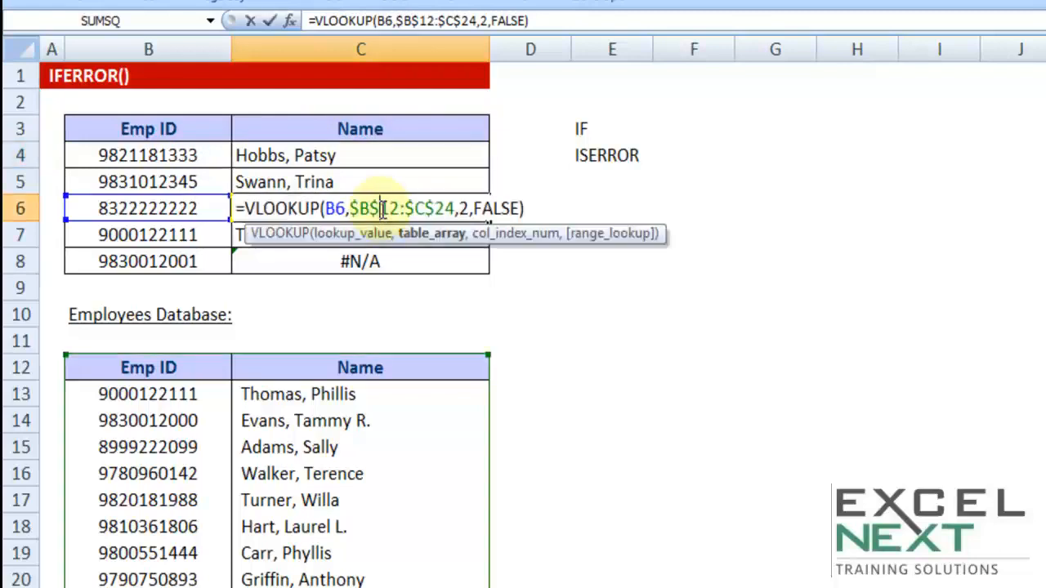
{"action": "key", "text": "Escape"}
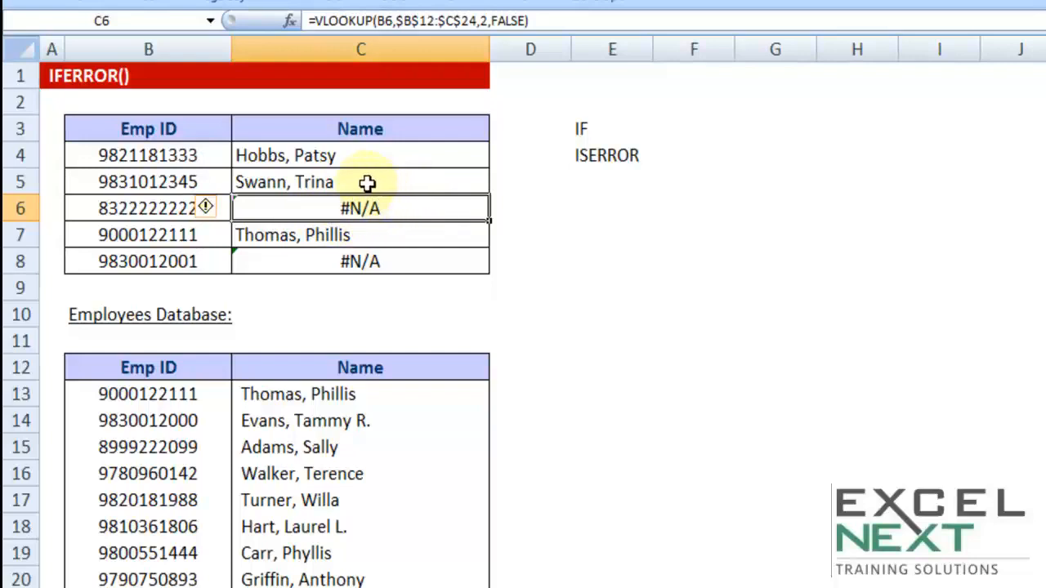
Step: Wrap the VLOOKUP in C4 in IFERROR with "Check Again" as the error value: =IFERROR(VLOOKUP(B4,$B$12:$C$24,2,FALSE),"Check Again")
{"action": "double_click", "coordinate": [280, 155]}
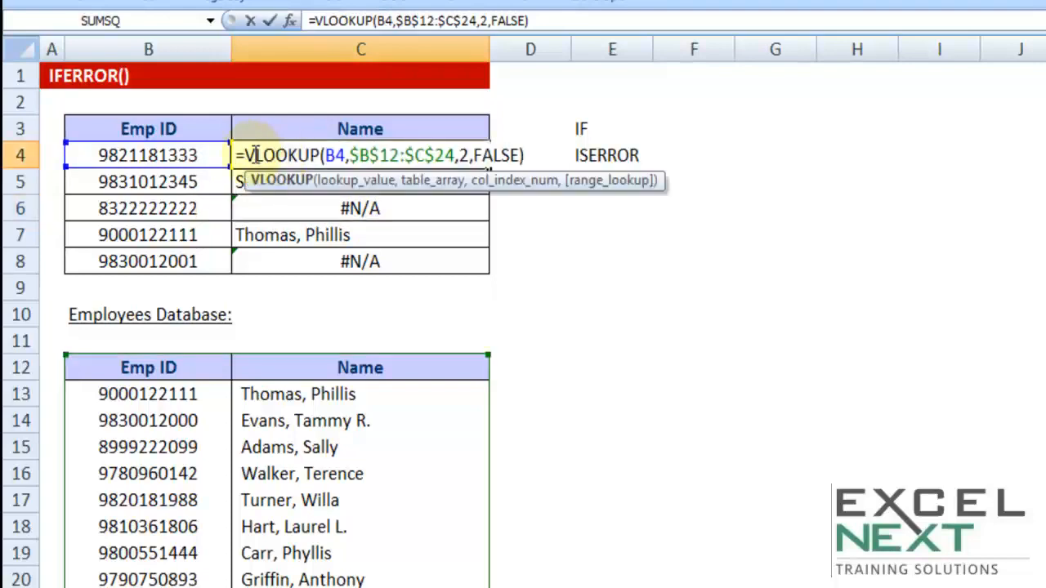
{"action": "left_click_drag", "start_coordinate": [244, 155], "coordinate": [543, 162]}
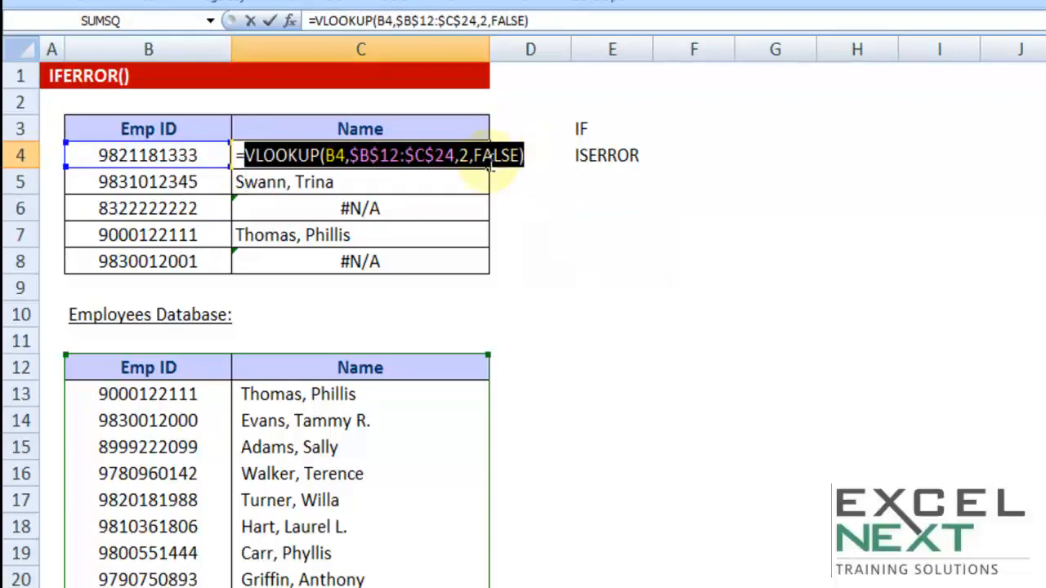
{"action": "right_click", "coordinate": [397, 157]}
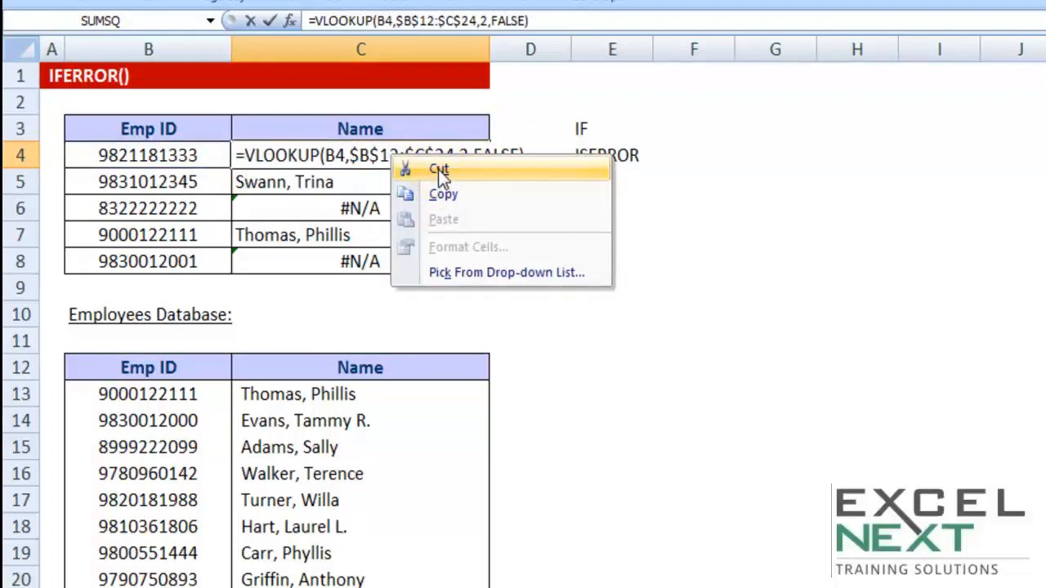
{"action": "left_click", "coordinate": [439, 170]}
{"action": "type", "text": "iferr"}
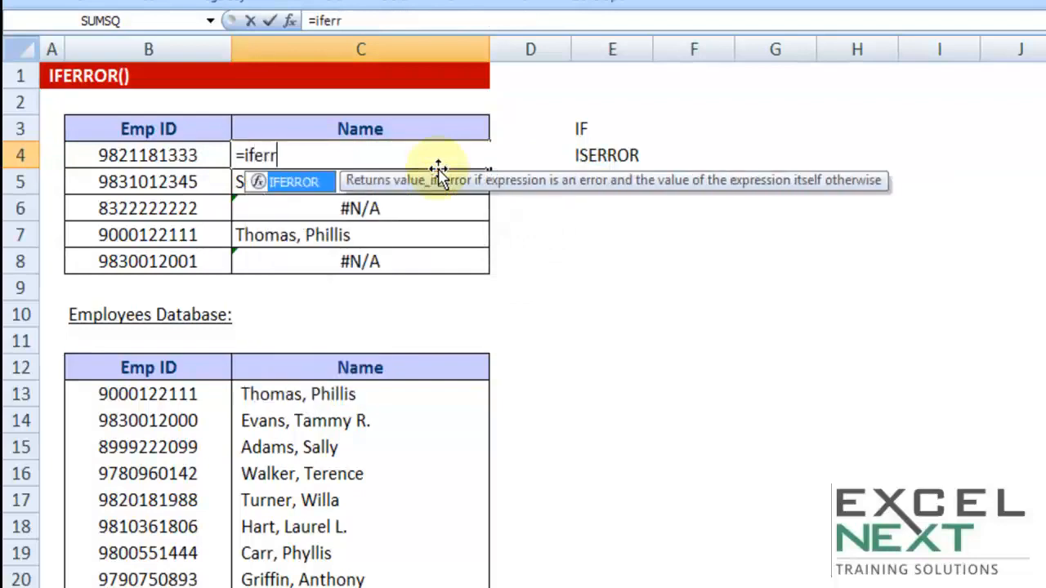
{"action": "key", "text": "Tab"}
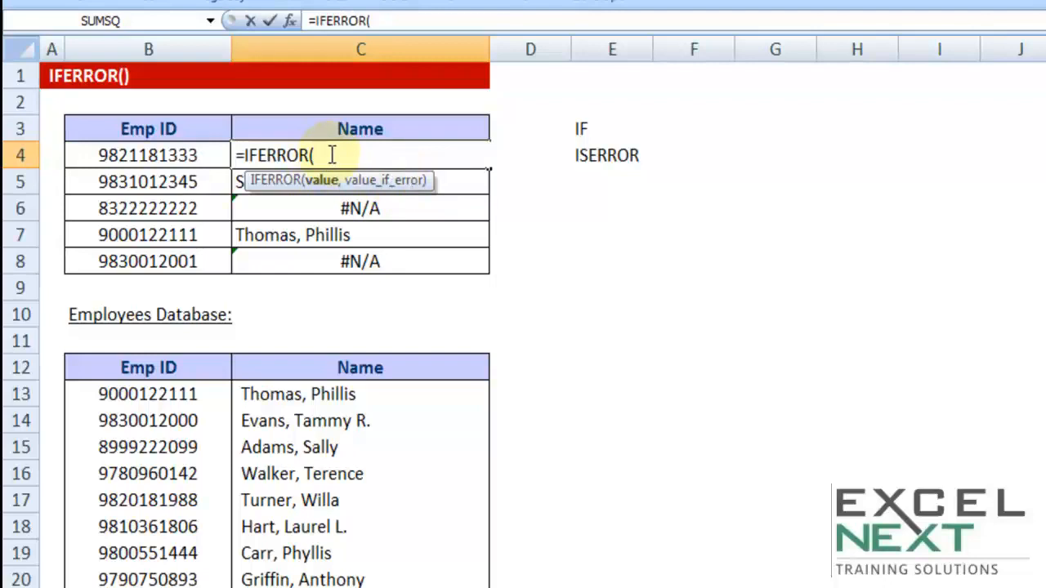
{"action": "key", "text": "ctrl+v"}
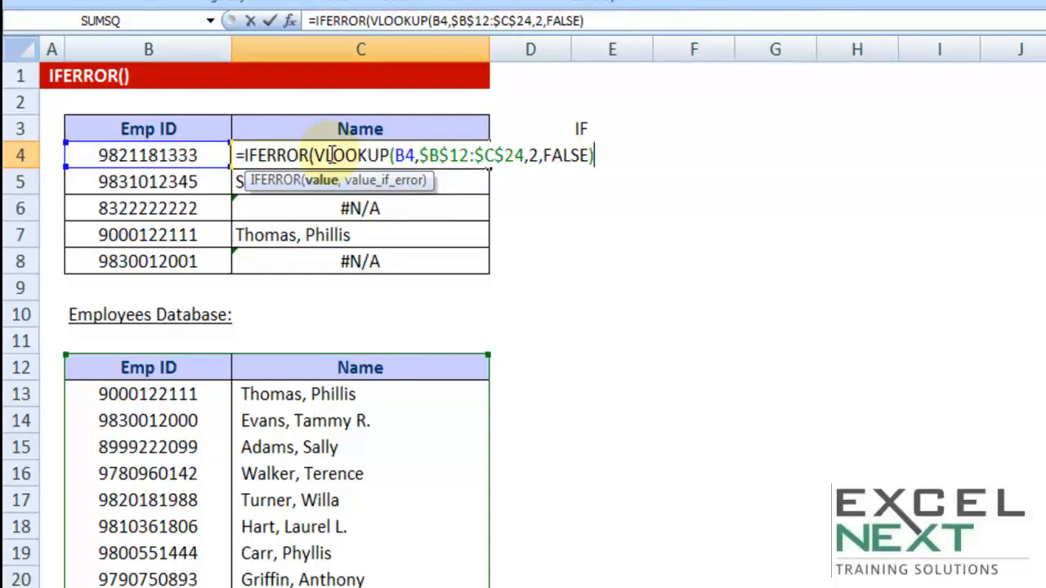
{"action": "type", "text": ","}
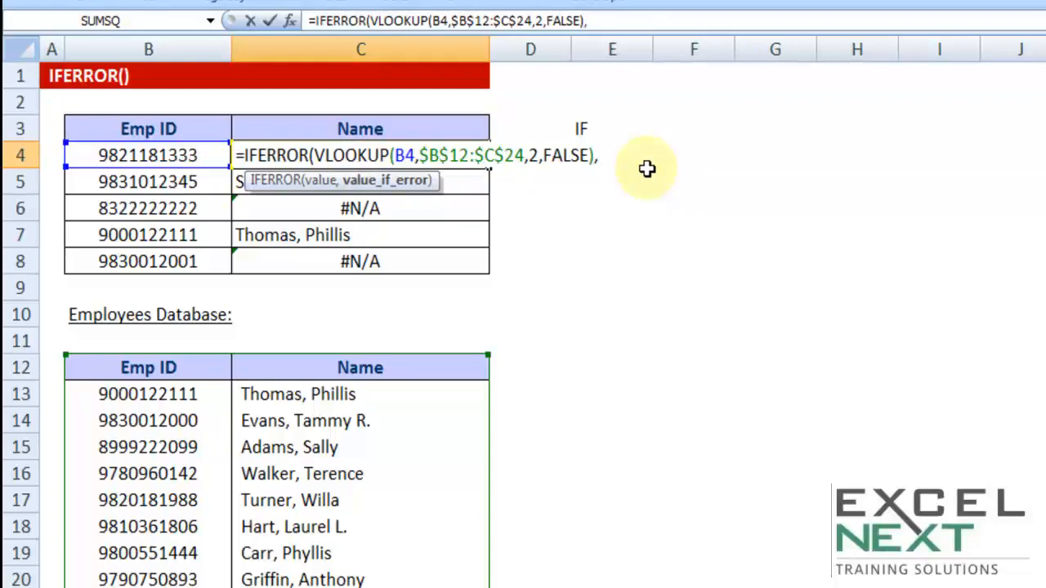
{"action": "type", "text": "\"Check Aga"}
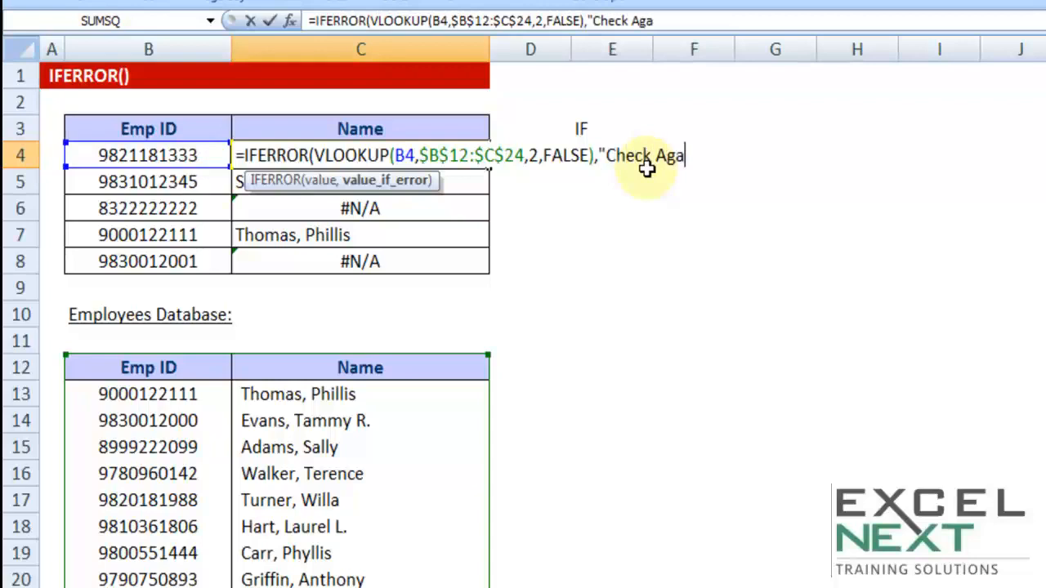
{"action": "type", "text": "in\""}
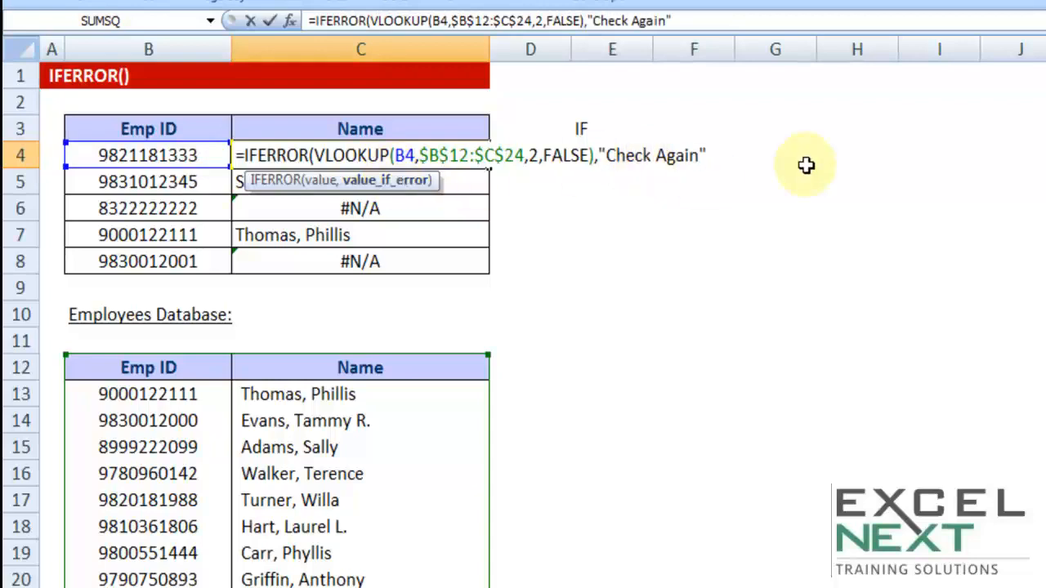
{"action": "type", "text": ")"}
{"action": "key", "text": "Return"}
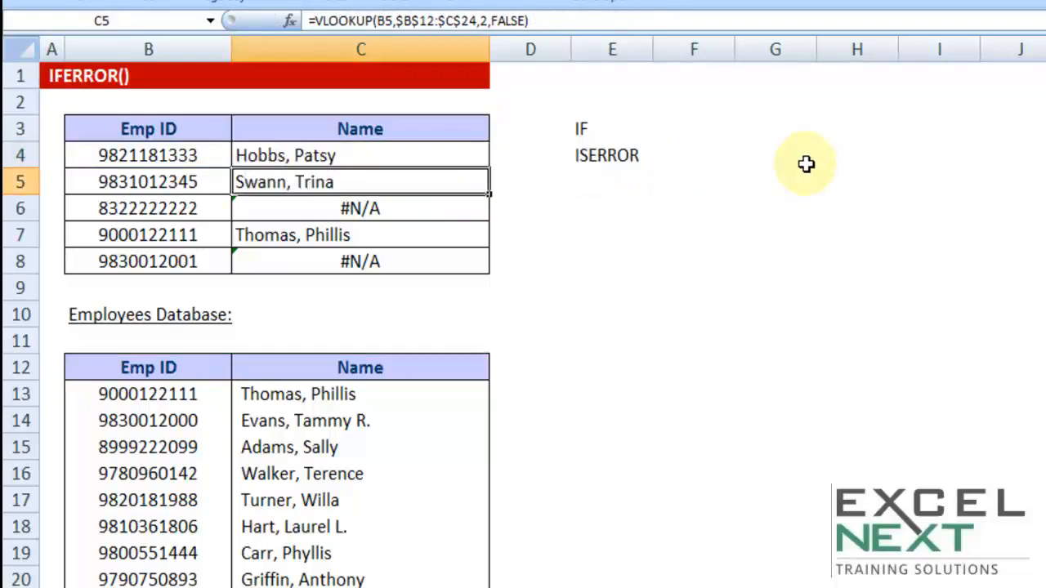
Step: Fill the IFERROR formula from C4 down through C8
{"action": "left_click", "coordinate": [448, 154]}
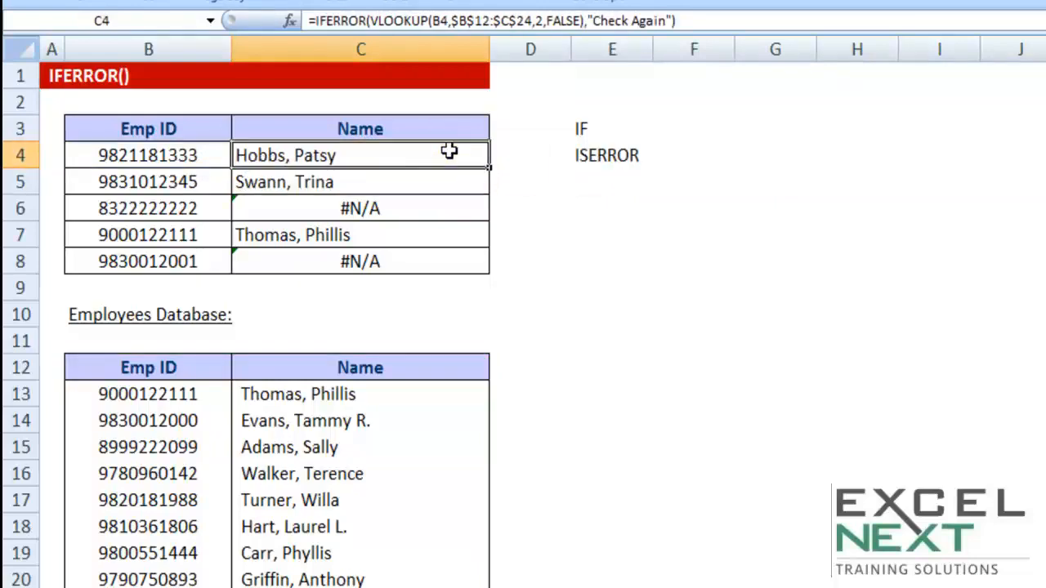
{"action": "double_click", "coordinate": [490, 168]}
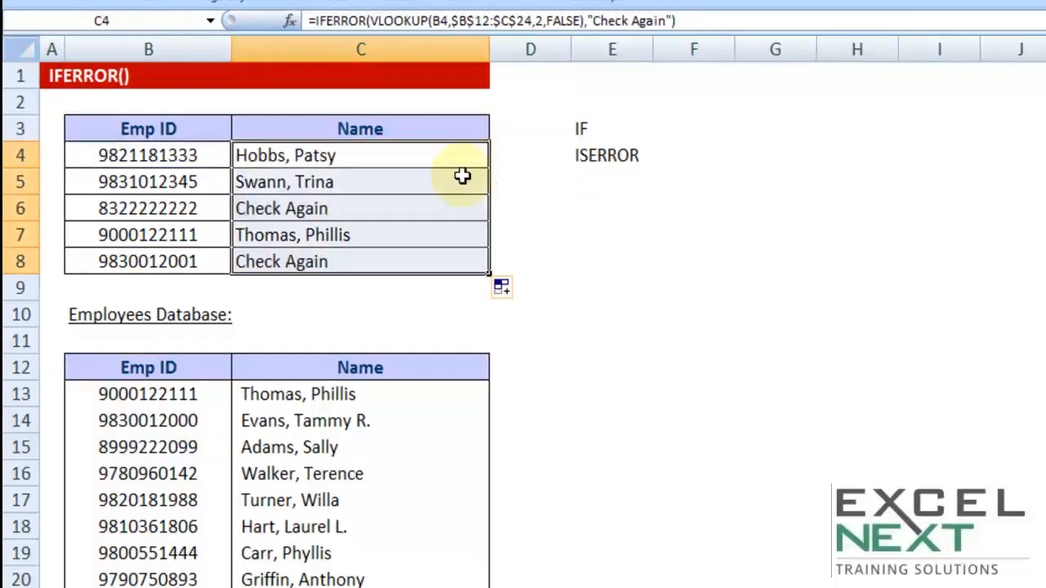
Step: Inspect the IFERROR formulas in C6 and C8, and the VLOOKUP value and "Check Again" arguments of the formula in C4
{"action": "left_click", "coordinate": [318, 209]}
{"action": "left_click", "coordinate": [305, 260]}
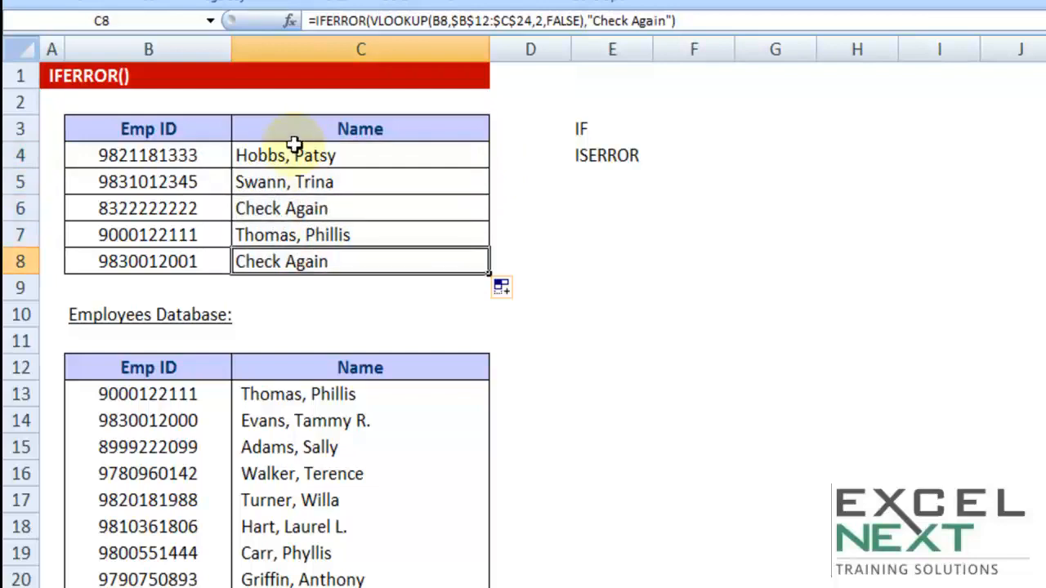
{"action": "left_click", "coordinate": [278, 207]}
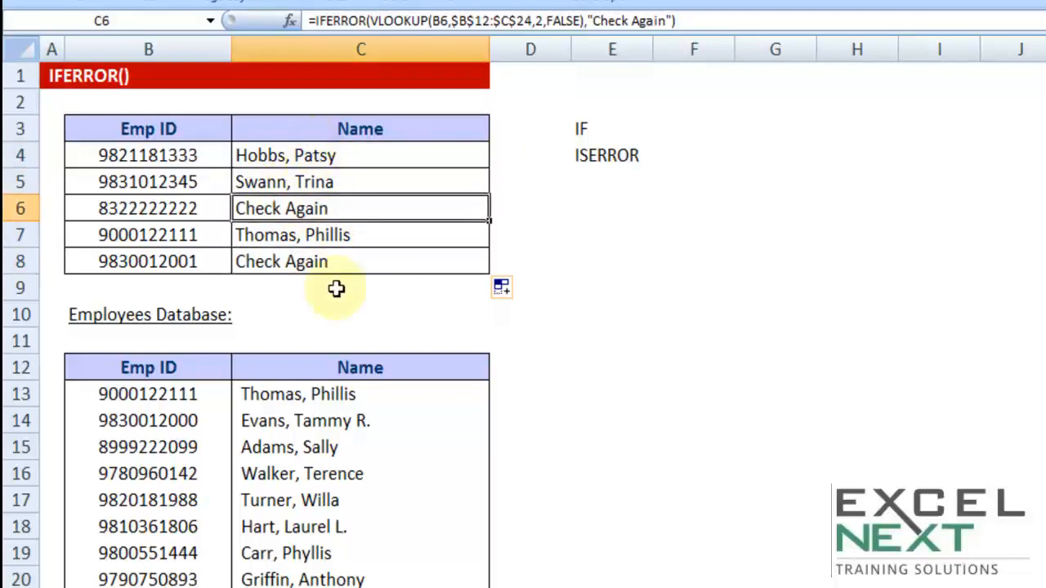
{"action": "double_click", "coordinate": [340, 152]}
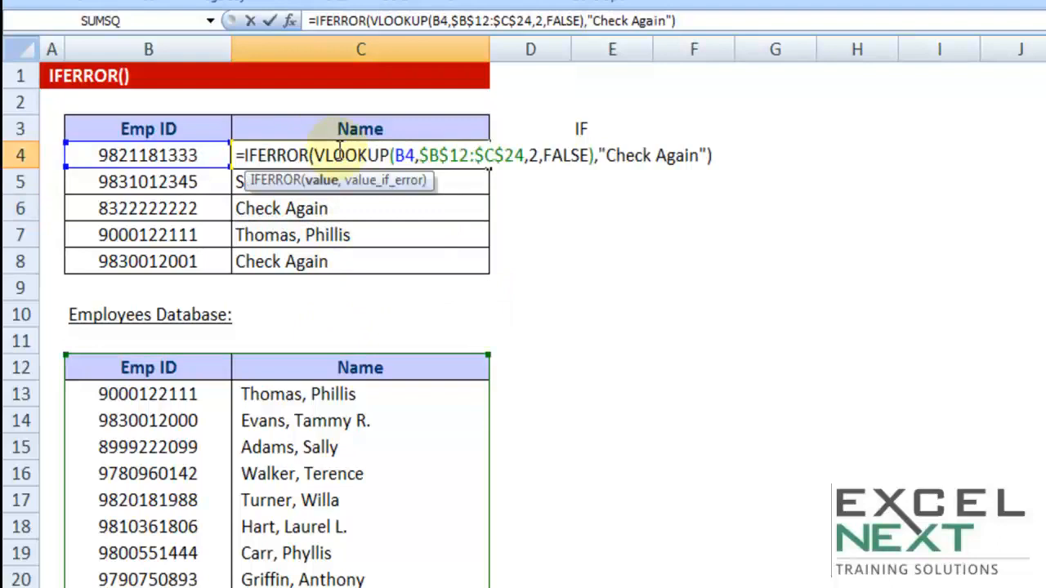
{"action": "left_click_drag", "start_coordinate": [314, 156], "coordinate": [603, 156]}
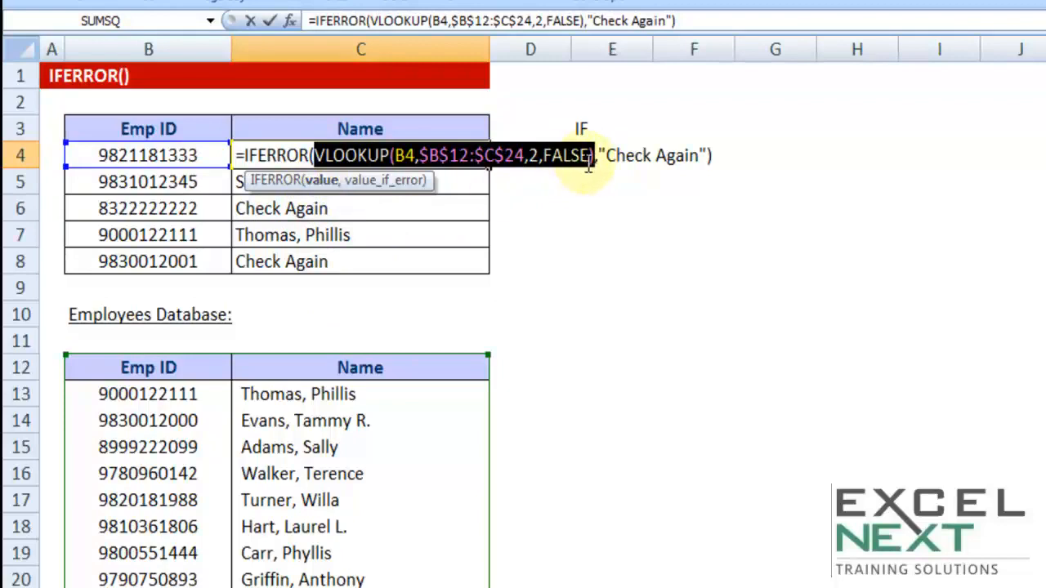
{"action": "left_click_drag", "start_coordinate": [600, 158], "coordinate": [710, 157]}
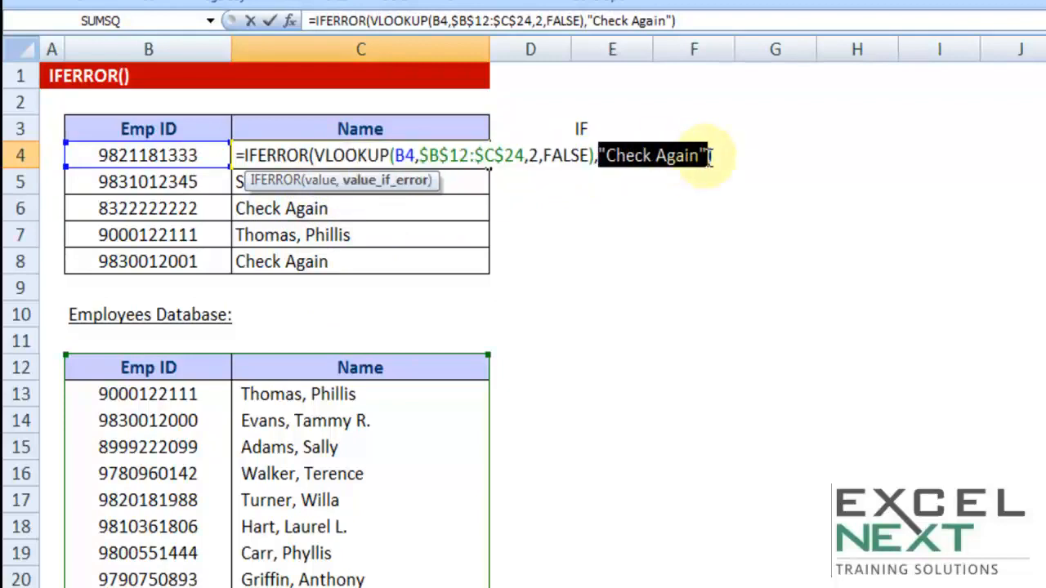
{"action": "key", "text": "Return"}
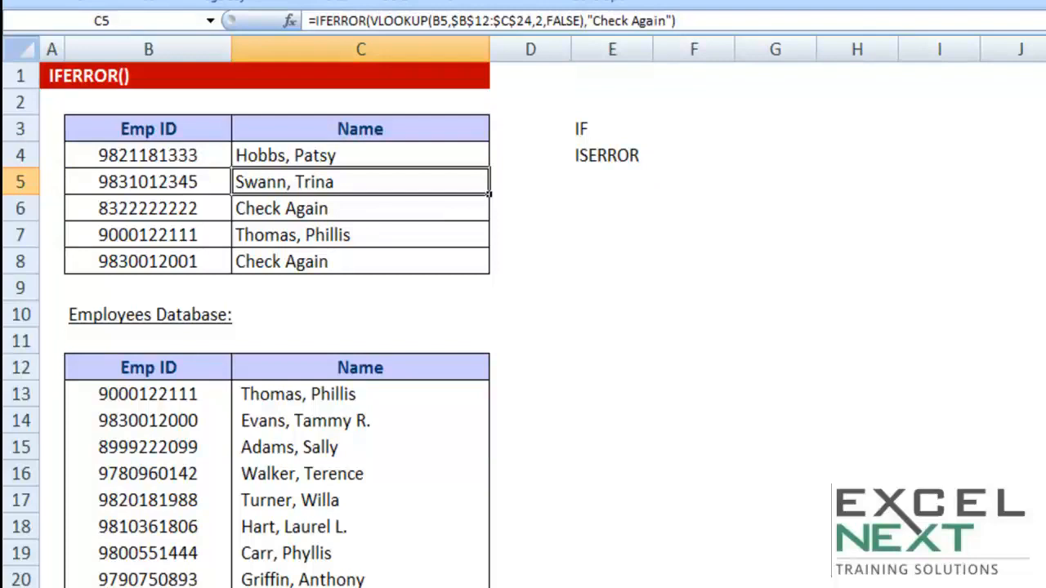
Step: Open Sheet 03 and examine its Name and Tax No. (6-digits) columns
{"action": "left_click", "coordinate": [197, 563]}
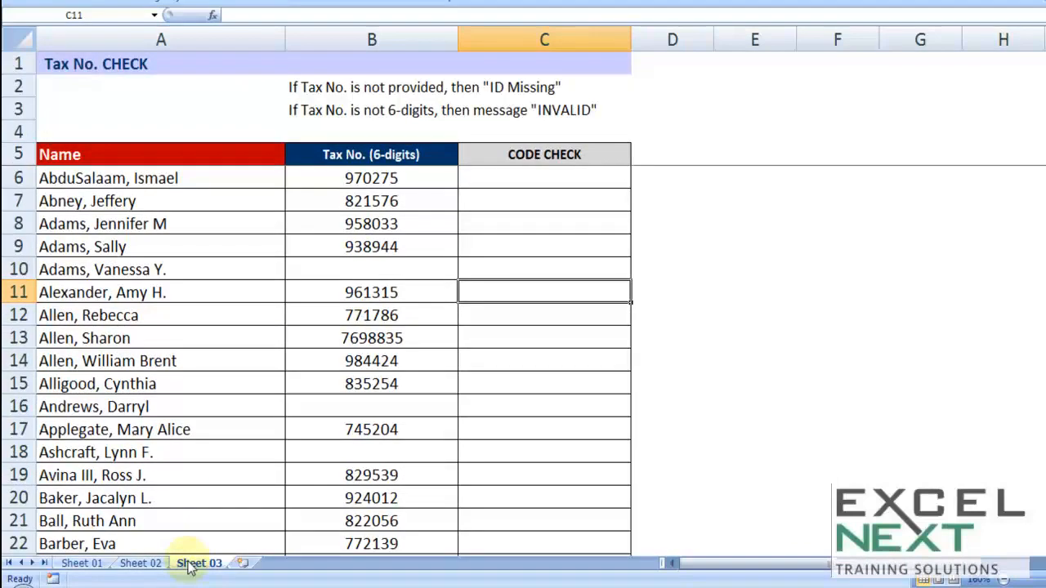
{"action": "left_click_drag", "start_coordinate": [149, 180], "coordinate": [156, 452]}
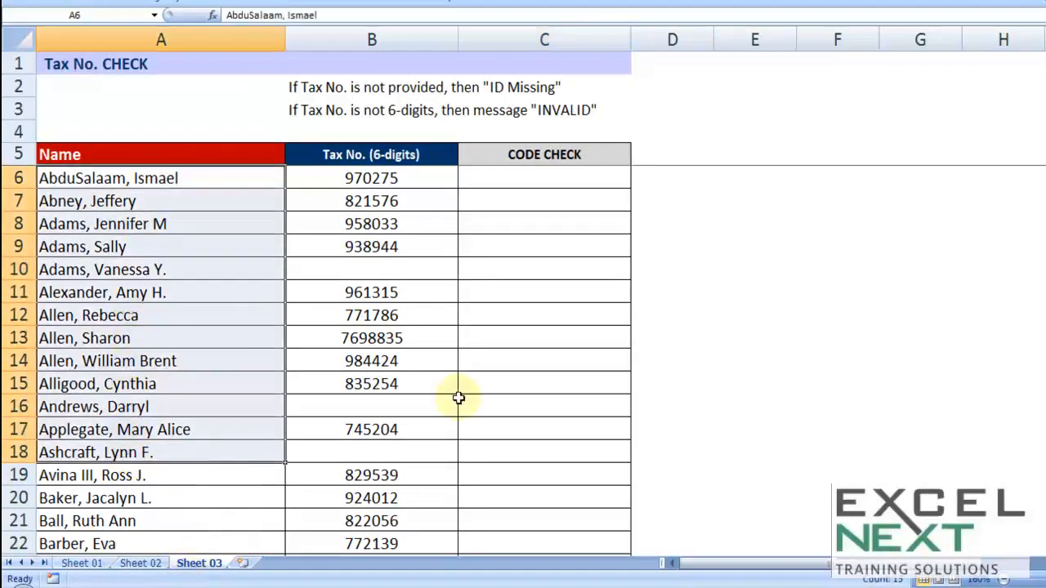
{"action": "left_click_drag", "start_coordinate": [394, 178], "coordinate": [372, 304]}
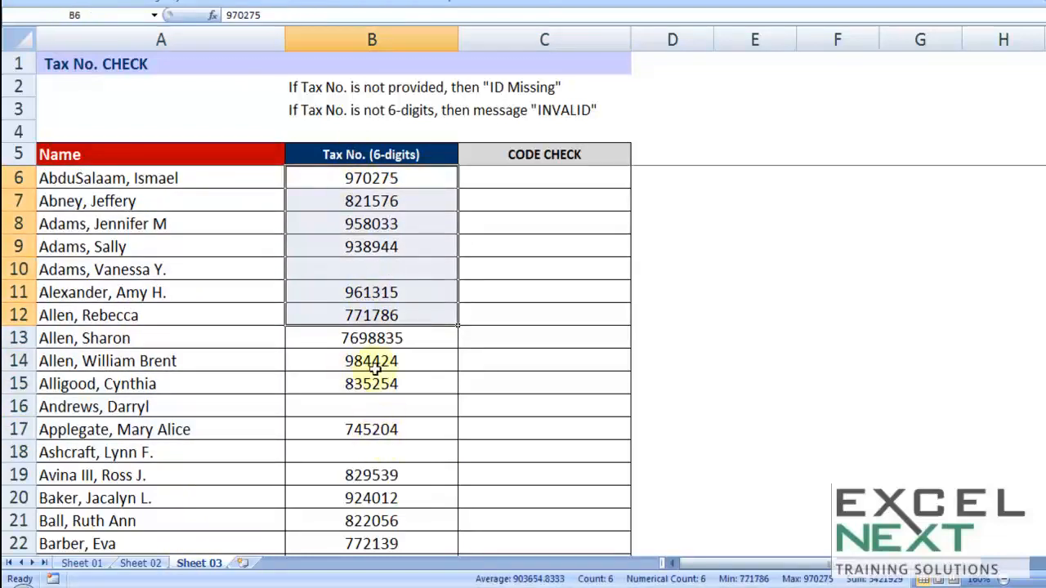
Step: Enter "ID Missing" in C10 as the sample code check for the blank tax number
{"action": "left_click", "coordinate": [482, 180]}
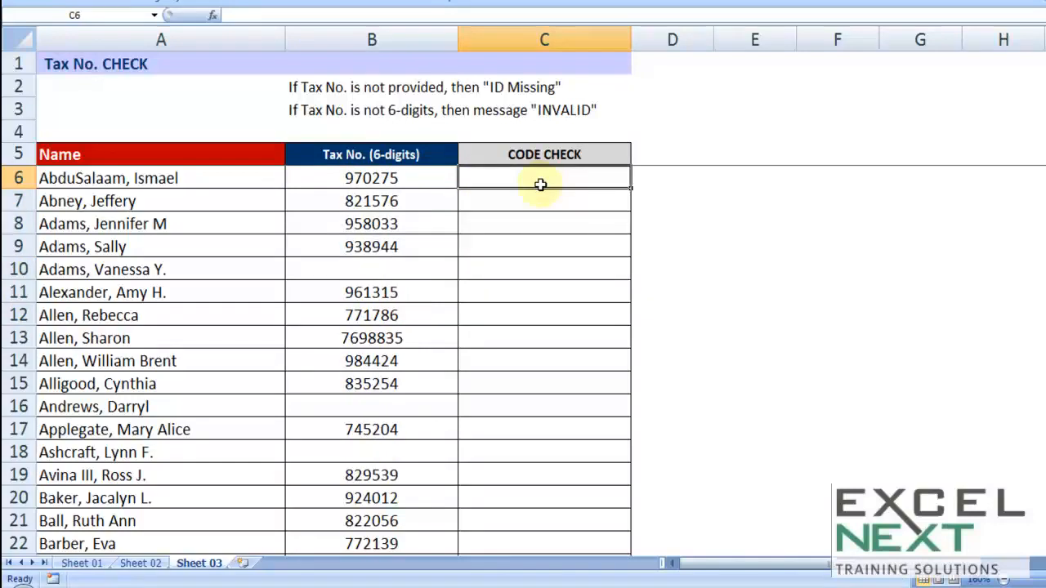
{"action": "key", "text": "Left"}
{"action": "key", "text": "Down"}
{"action": "key", "text": "Down"}
{"action": "key", "text": "Down"}
{"action": "key", "text": "Down"}
{"action": "key", "text": "ctrl+c"}
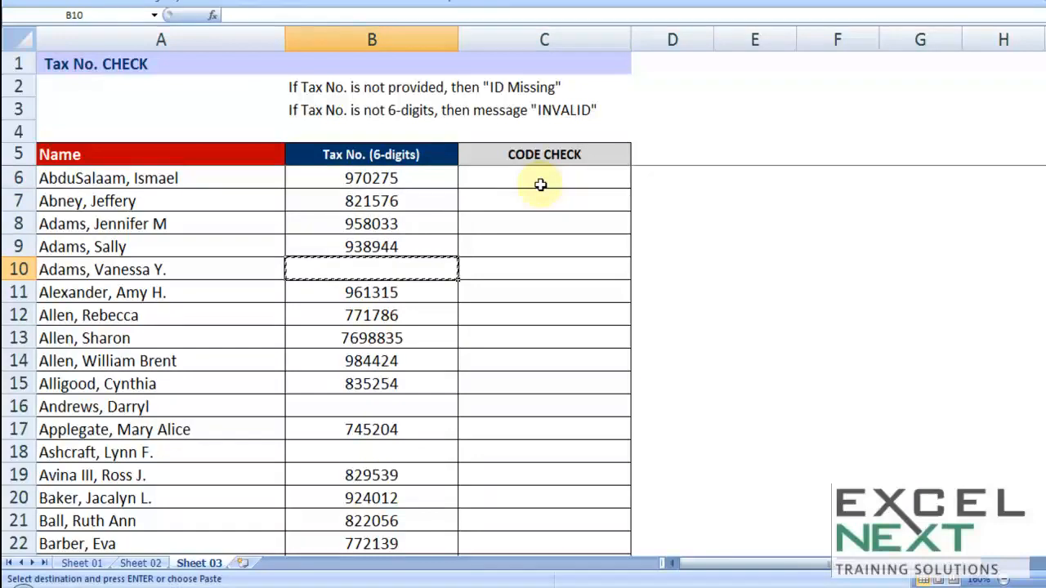
{"action": "key", "text": "Right"}
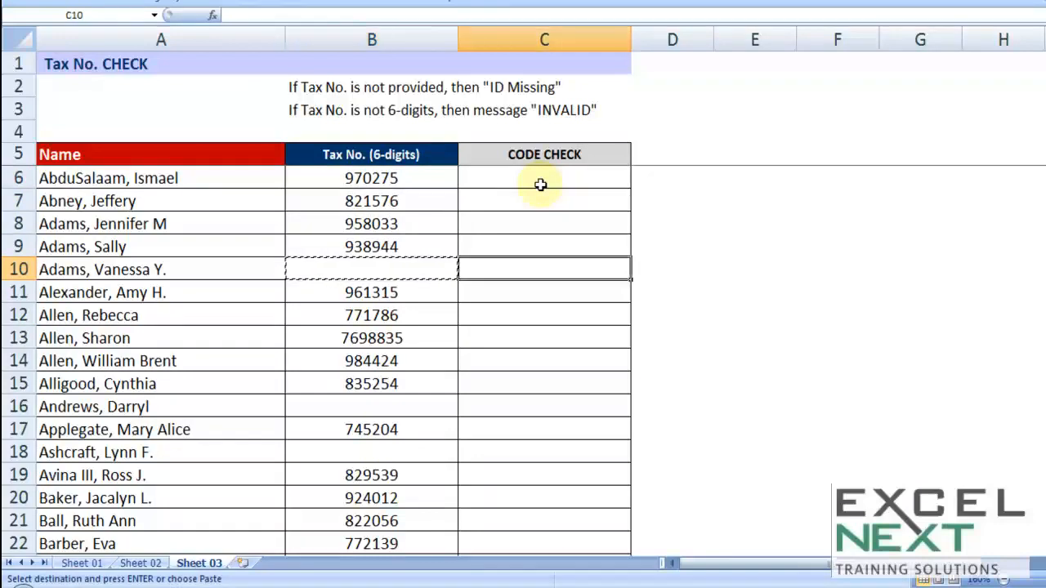
{"action": "type", "text": "ID Missing"}
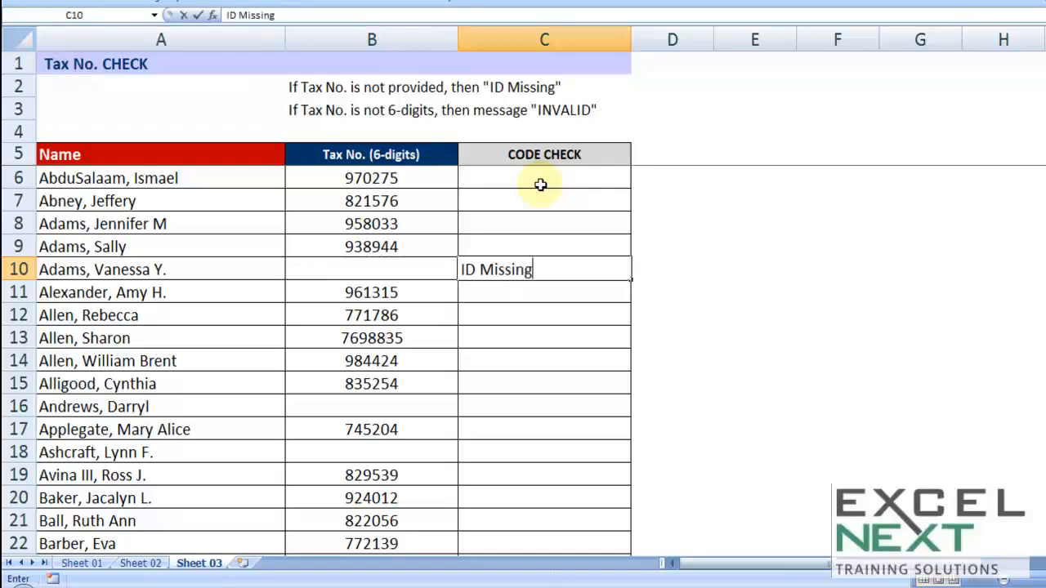
{"action": "key", "text": "Tab"}
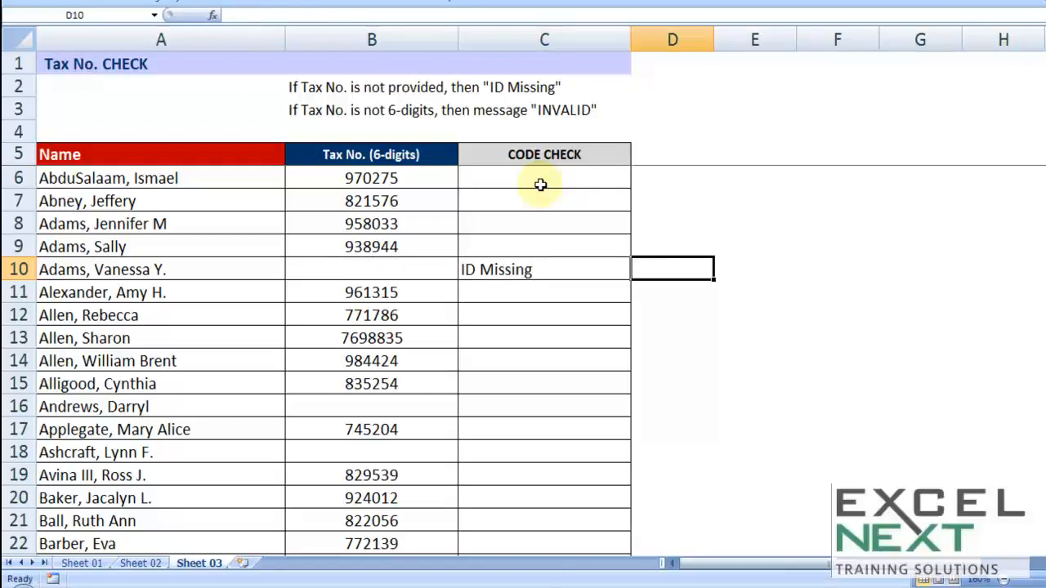
Step: Enter "OK" in C6 as the sample code check for the valid six-digit tax number
{"action": "key", "text": "Down"}
{"action": "key", "text": "Left"}
{"action": "key", "text": "Left"}
{"action": "key", "text": "Right"}
{"action": "key", "text": "Up"}
{"action": "key", "text": "Up"}
{"action": "key", "text": "Up"}
{"action": "key", "text": "Up"}
{"action": "key", "text": "Up"}
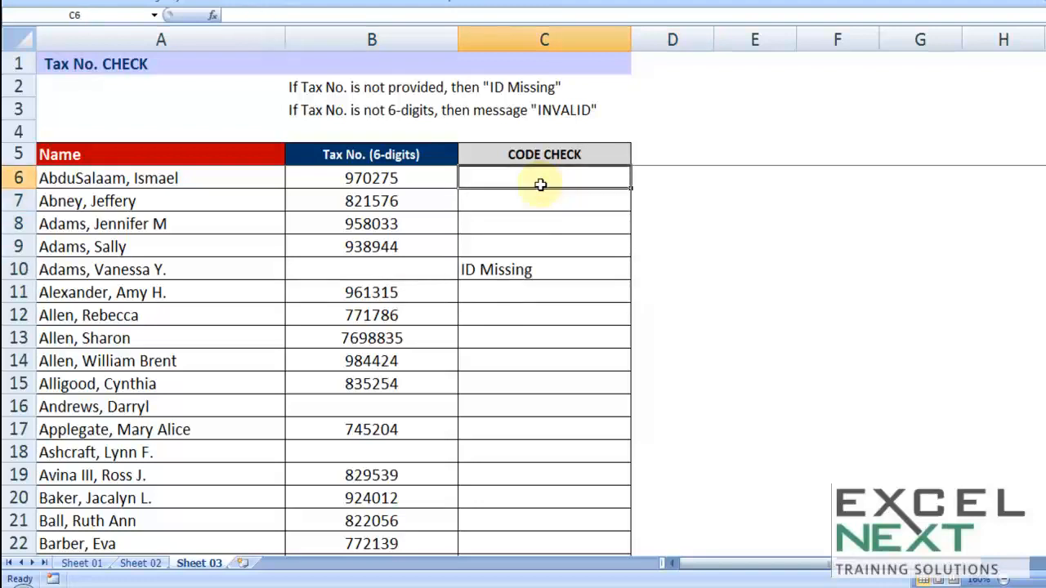
{"action": "type", "text": "OK"}
{"action": "key", "text": "Tab"}
{"action": "key", "text": "Return"}
Step: Enter "INVALID" in C13 as the sample code check for the seven-digit tax number
{"action": "key", "text": "Down"}
{"action": "key", "text": "Down"}
{"action": "key", "text": "Down"}
{"action": "key", "text": "Down"}
{"action": "key", "text": "Down"}
{"action": "key", "text": "Down"}
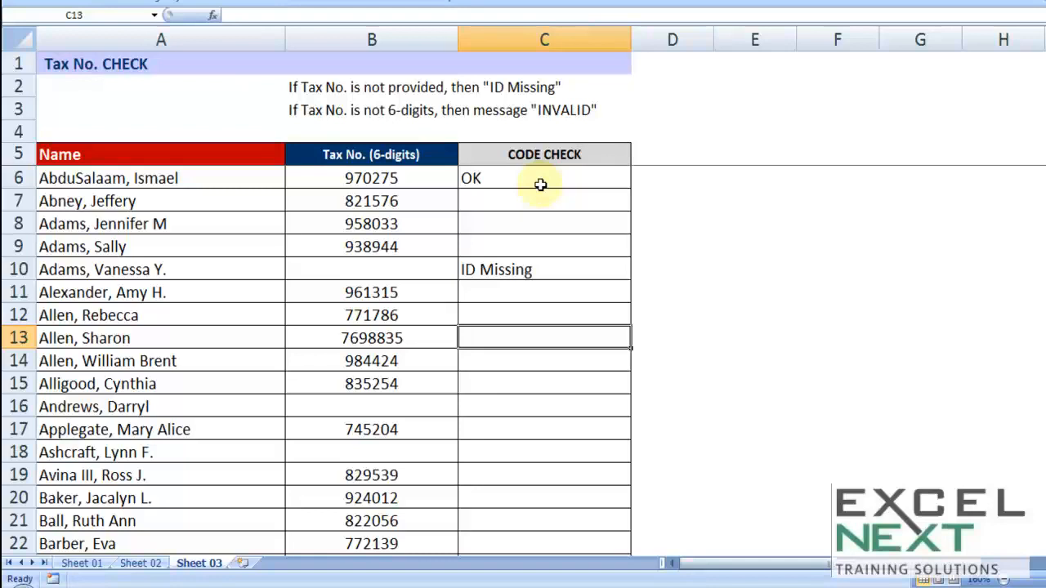
{"action": "type", "text": "INVALID"}
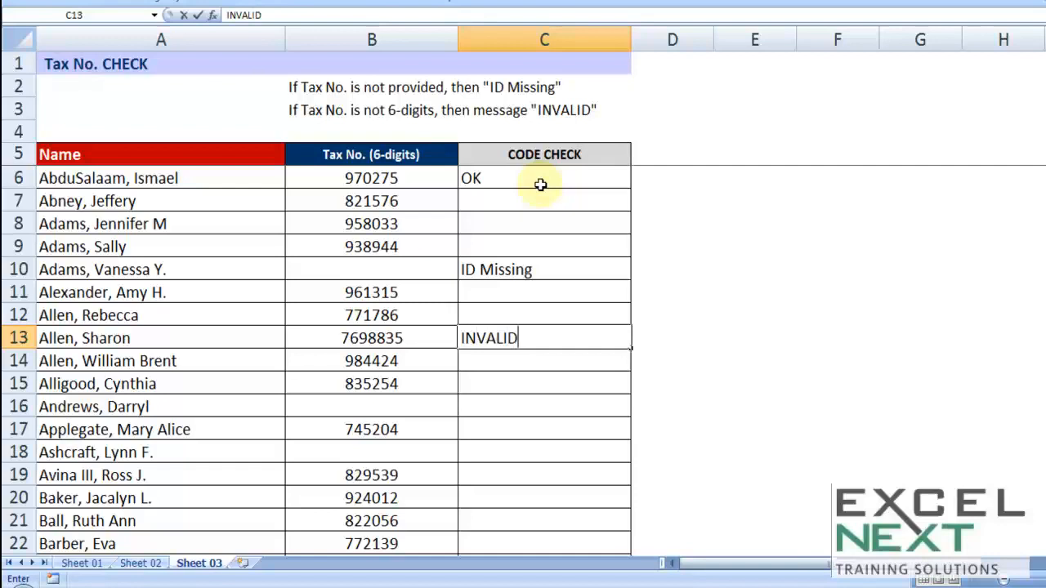
{"action": "key", "text": "Tab"}
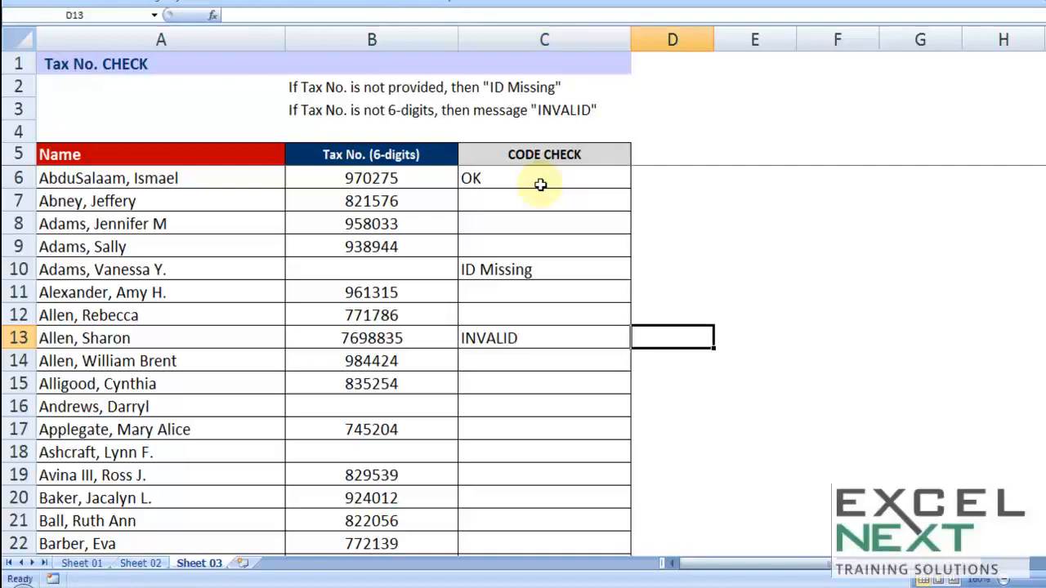
Step: Clear the sample entries from C6:C13 in the CODE CHECK column
{"action": "key", "text": "Left"}
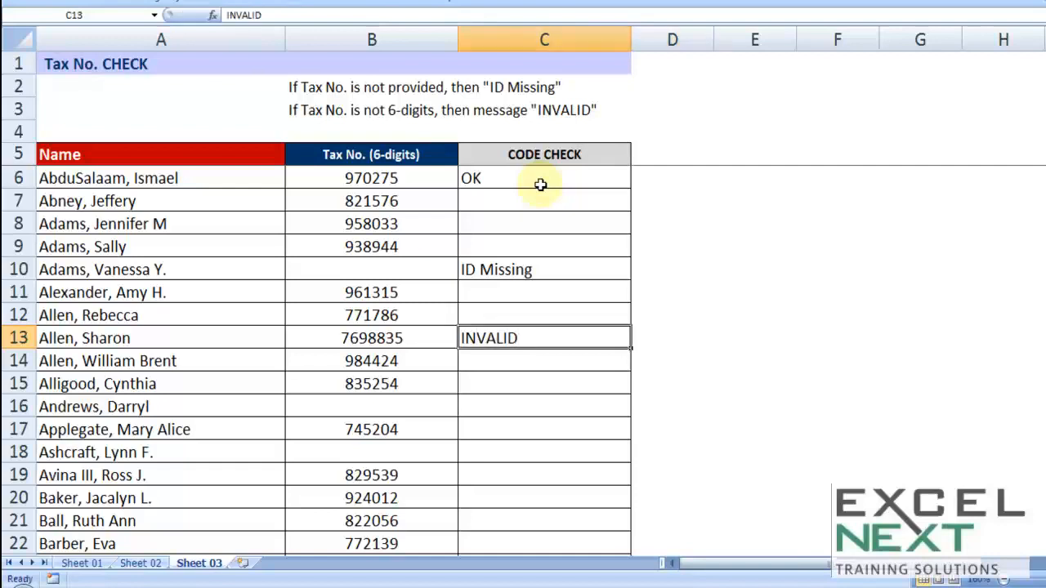
{"action": "key", "text": "shift+Up"}
{"action": "key", "text": "shift+Up"}
{"action": "key", "text": "shift+Up"}
{"action": "key", "text": "shift+Up"}
{"action": "key", "text": "shift+Up"}
{"action": "key", "text": "shift+Up"}
{"action": "key", "text": "shift+Up"}
{"action": "key", "text": "Delete"}
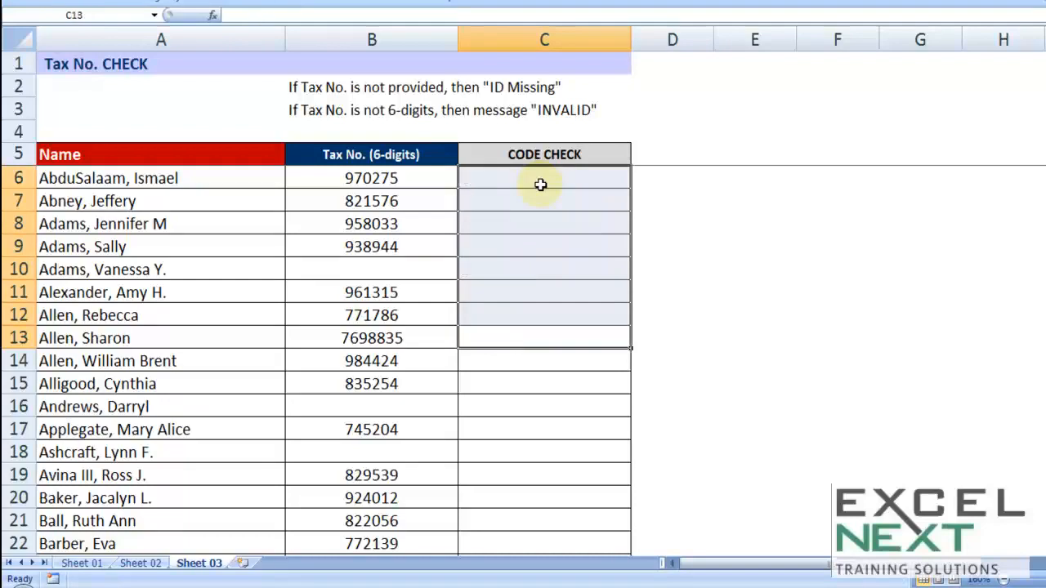
Step: Begin an IF formula in C6 that tests whether the tax number is blank: =IF(ISBLANK(B6)
{"action": "key", "text": "Down"}
{"action": "key", "text": "Up"}
{"action": "key", "text": "Up"}
{"action": "key", "text": "Up"}
{"action": "key", "text": "Up"}
{"action": "key", "text": "Up"}
{"action": "key", "text": "Up"}
{"action": "key", "text": "Up"}
{"action": "key", "text": "Up"}
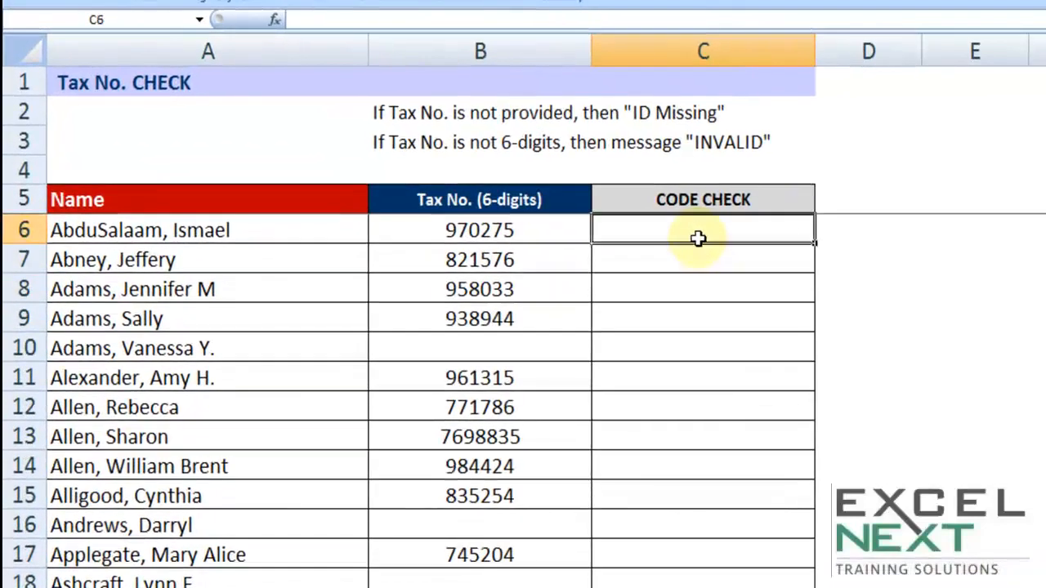
{"action": "type", "text": "="}
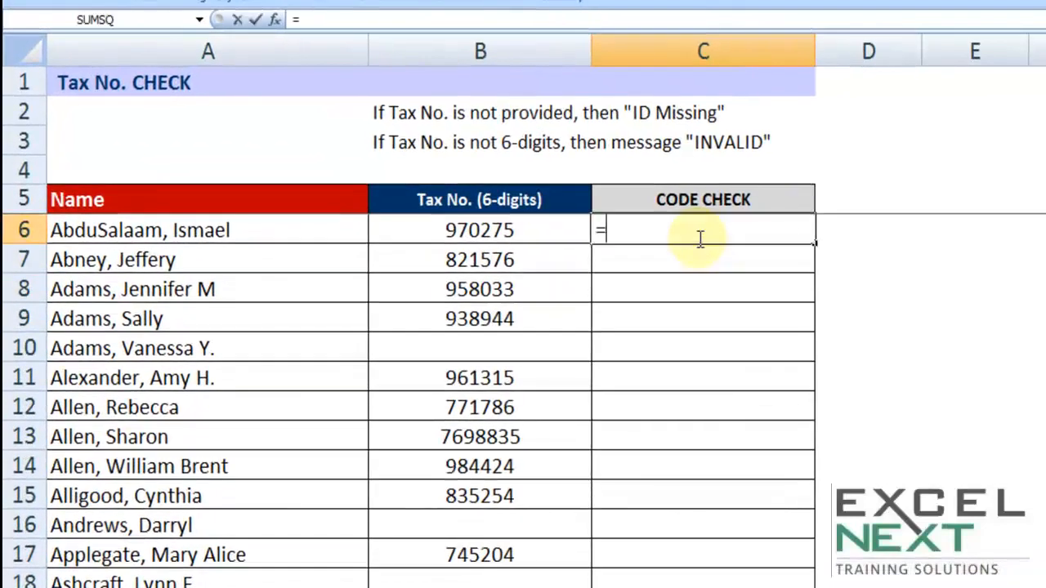
{"action": "type", "text": "IF("}
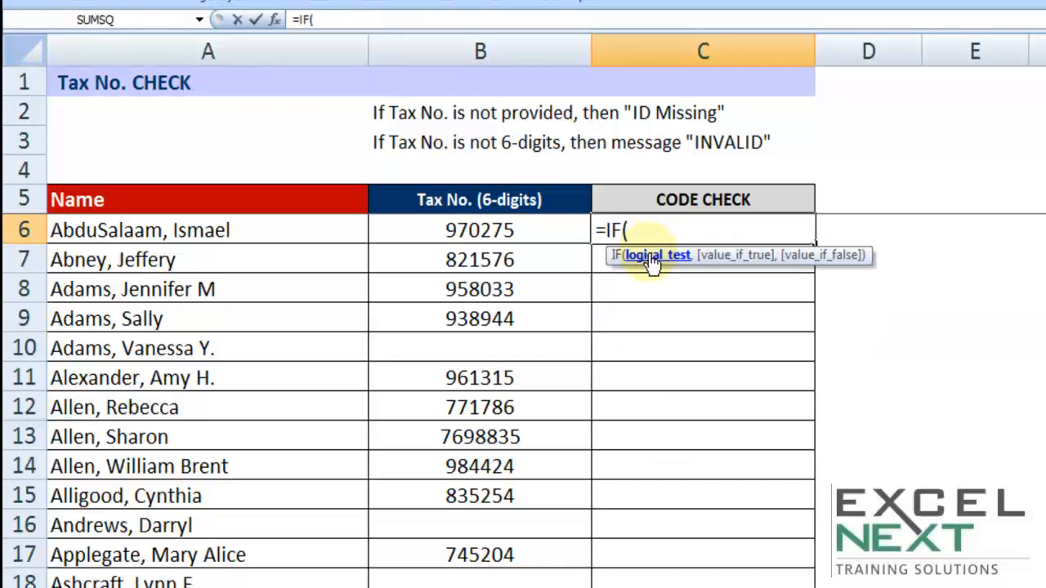
{"action": "type", "text": "isbl"}
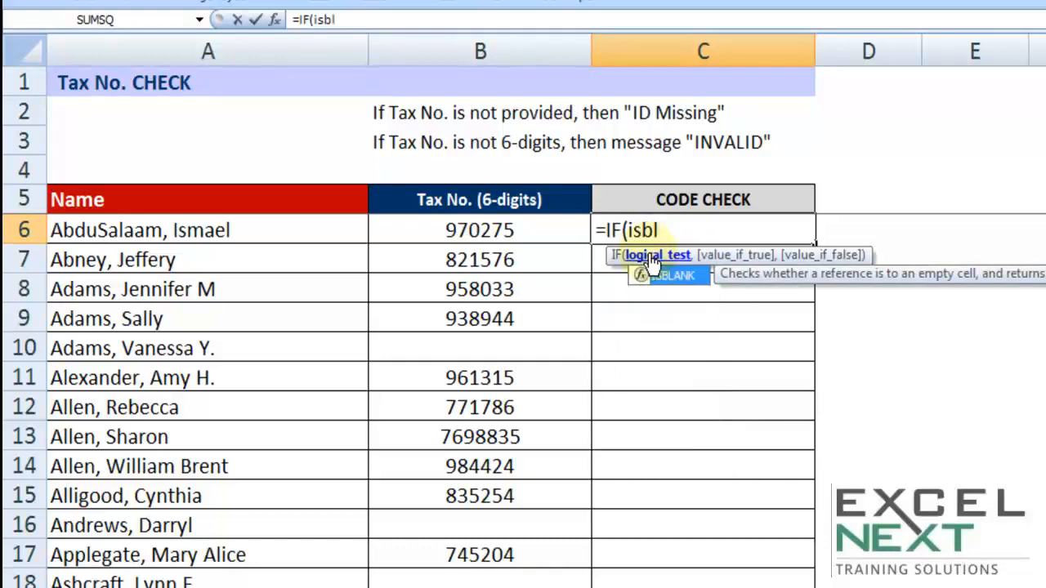
{"action": "type", "text": "n"}
{"action": "key", "text": "BackSpace"}
{"action": "type", "text": "a"}
{"action": "key", "text": "Tab"}
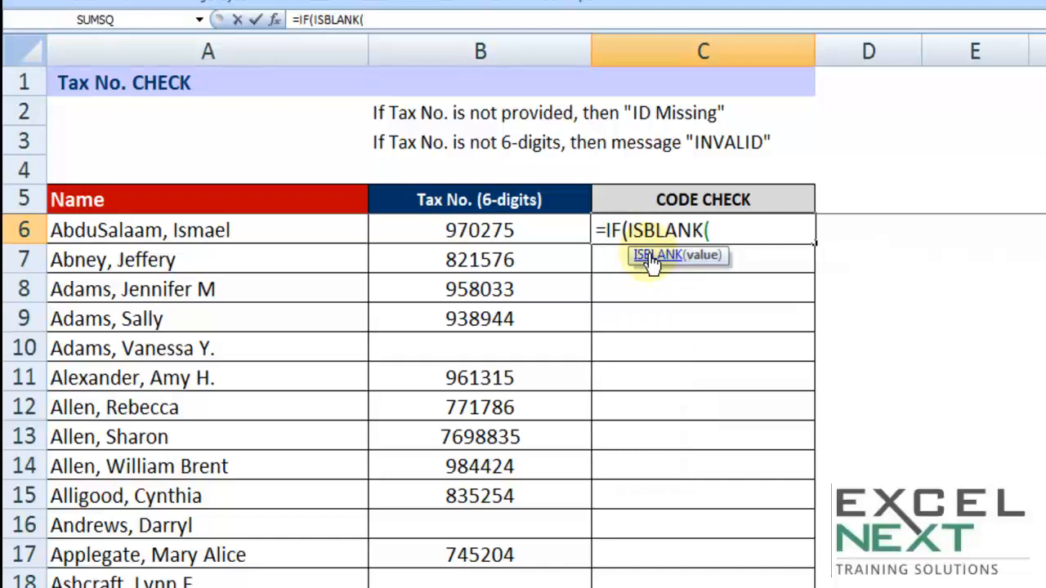
{"action": "left_click", "coordinate": [474, 231]}
{"action": "type", "text": ")"}
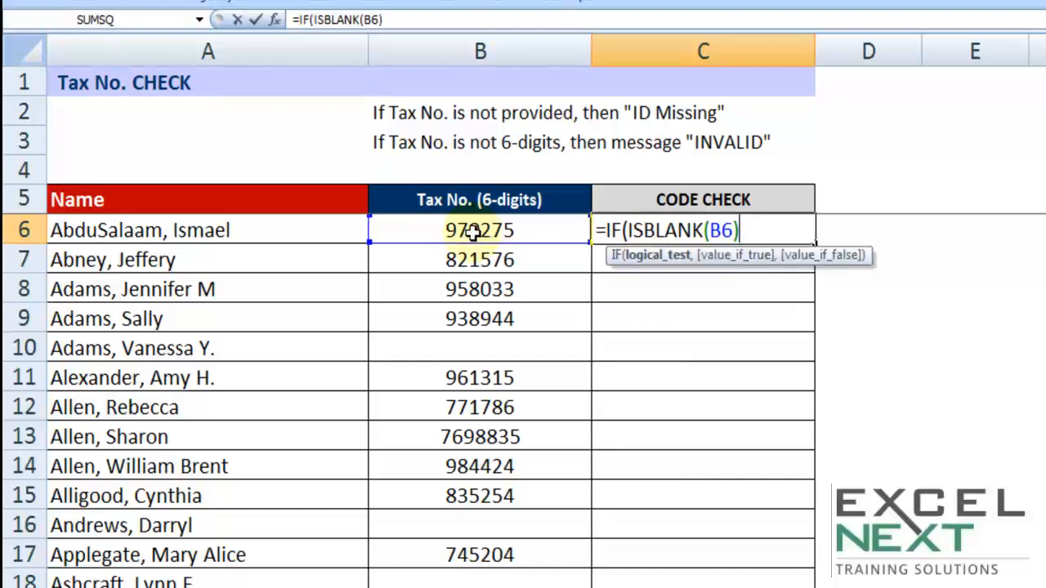
Step: Add "ID Missing" as the IF formula's value_if_true argument and continue to its value_if_false argument
{"action": "type", "text": ","}
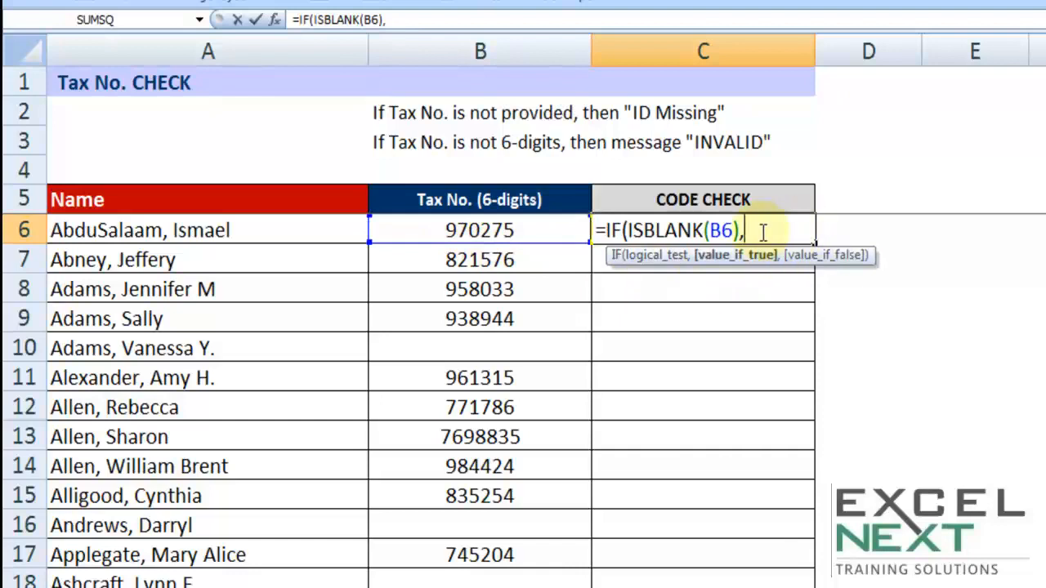
{"action": "type", "text": "\""}
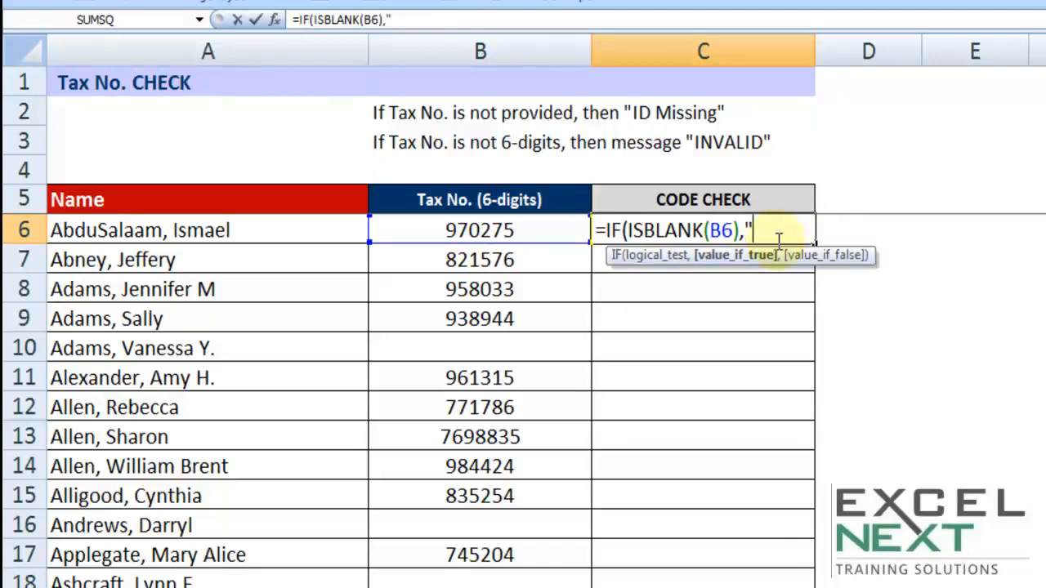
{"action": "type", "text": "ID Missi"}
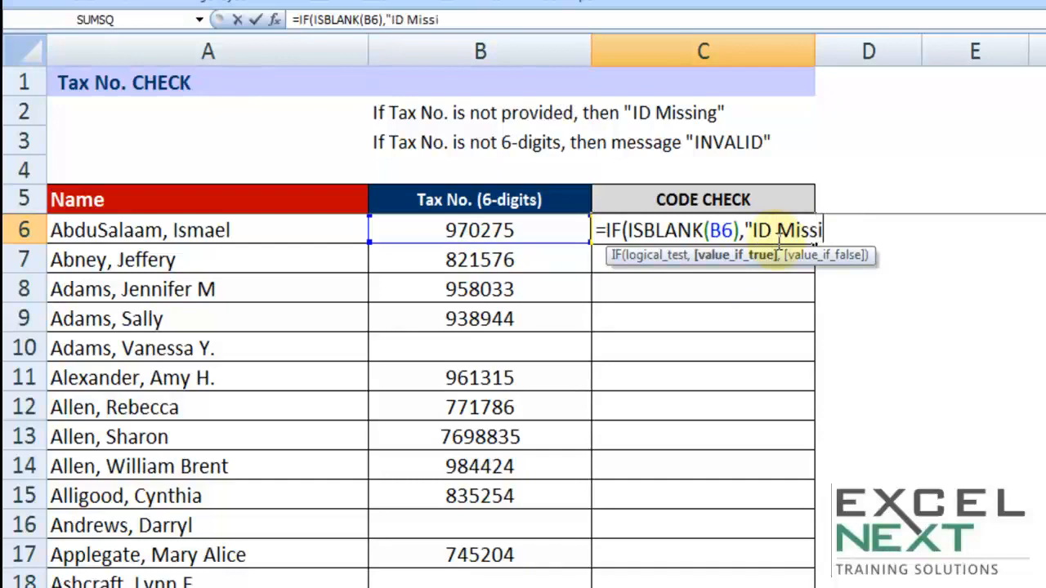
{"action": "type", "text": "ng\""}
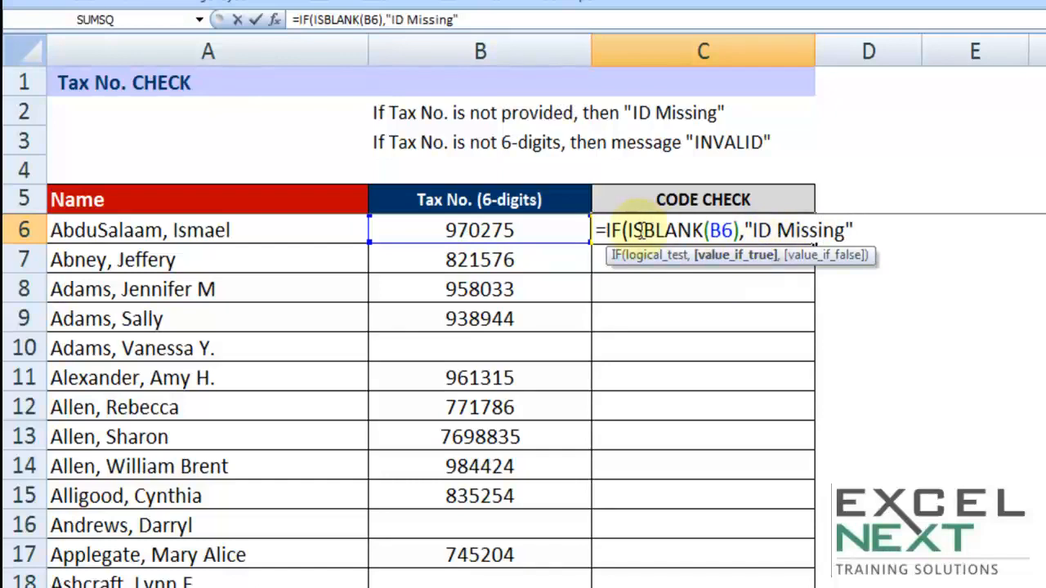
{"action": "left_click_drag", "start_coordinate": [628, 231], "coordinate": [850, 230]}
{"action": "left_click", "coordinate": [881, 233]}
{"action": "type", "text": ","}
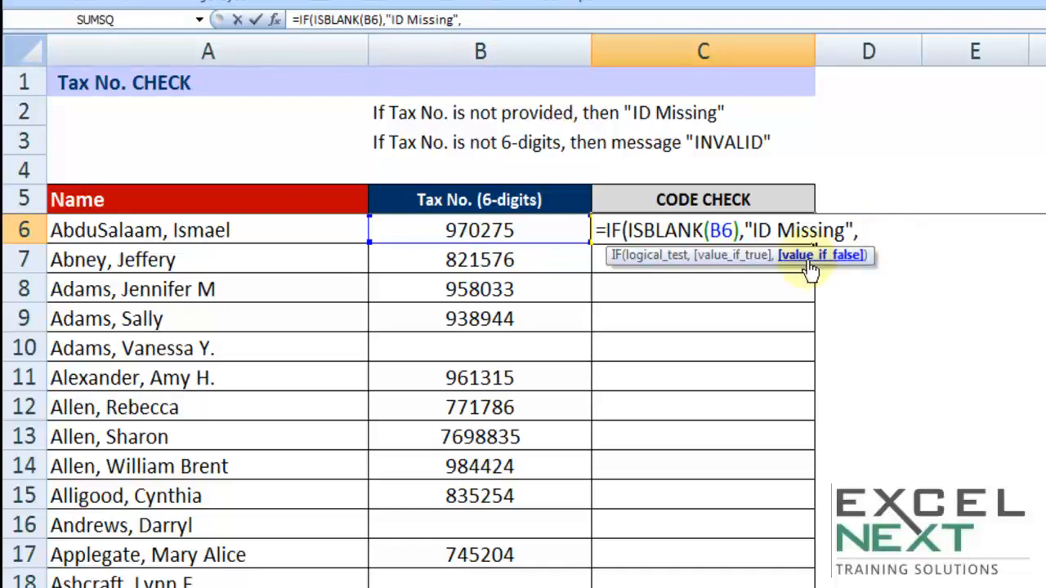
Step: Nest a second IF in the C6 formula with LEN(B6)<>6 as its logical test and continue to its value_if_true argument
{"action": "type", "text": "IF(LEN("}
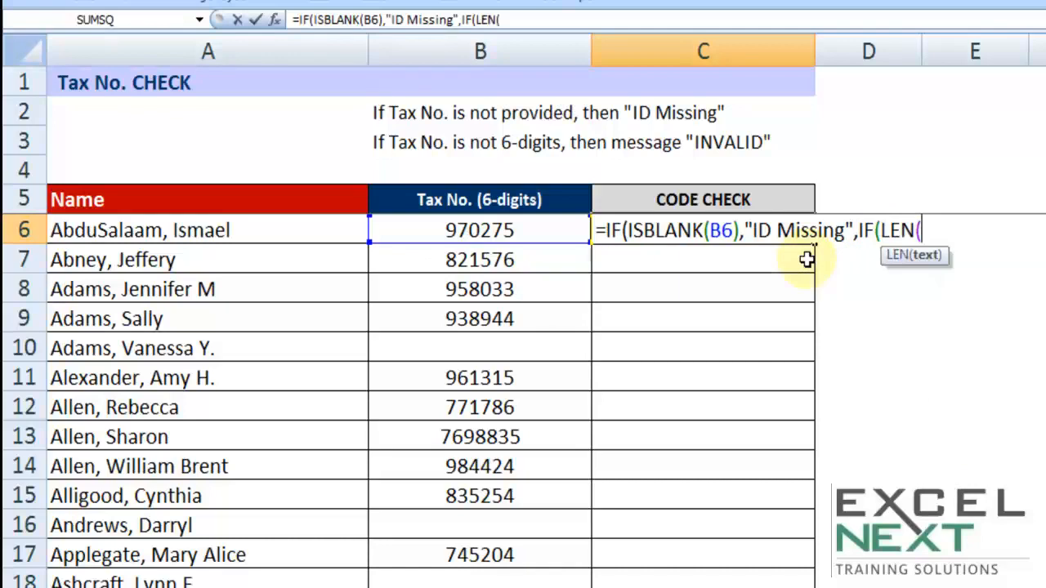
{"action": "left_click", "coordinate": [491, 229]}
{"action": "type", "text": ")"}
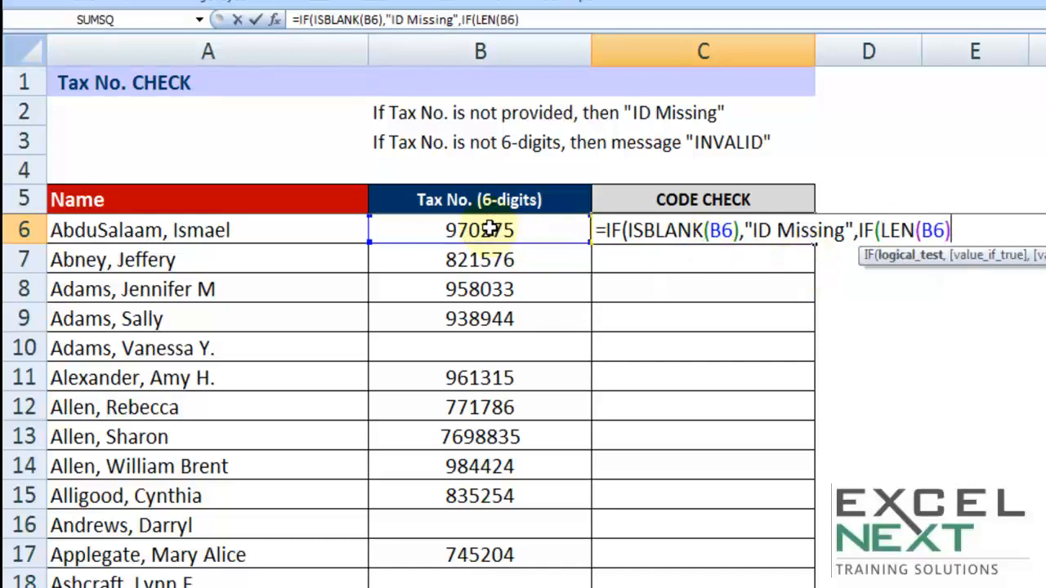
{"action": "type", "text": "<>6"}
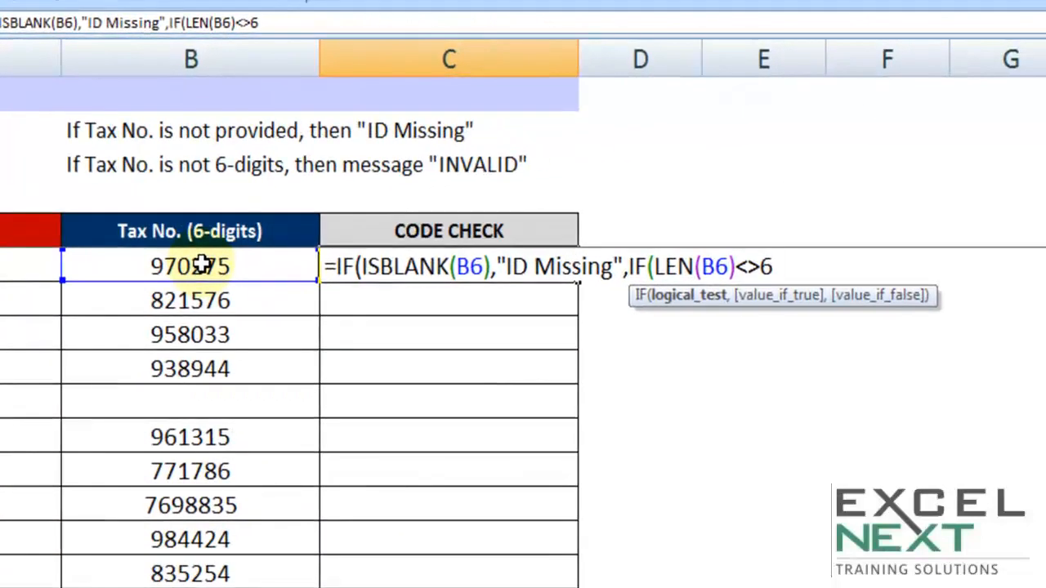
{"action": "left_click_drag", "start_coordinate": [736, 267], "coordinate": [767, 273]}
{"action": "left_click", "coordinate": [769, 269]}
{"action": "type", "text": ","}
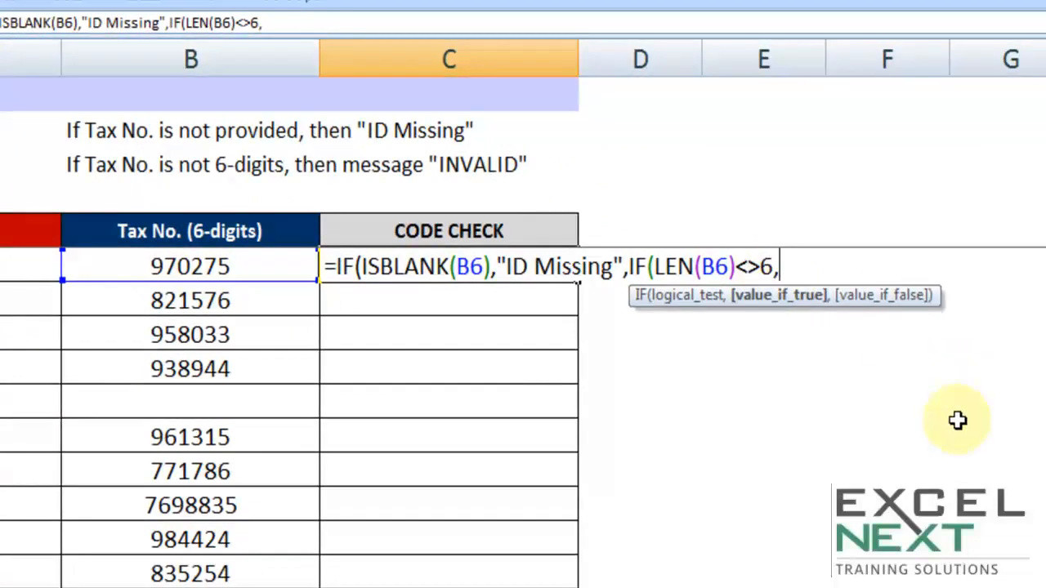
Step: Give the nested IF "INVALID" as value_if_true and "OK" as value_if_false, closing both IF functions
{"action": "type", "text": "\"INVALID\""}
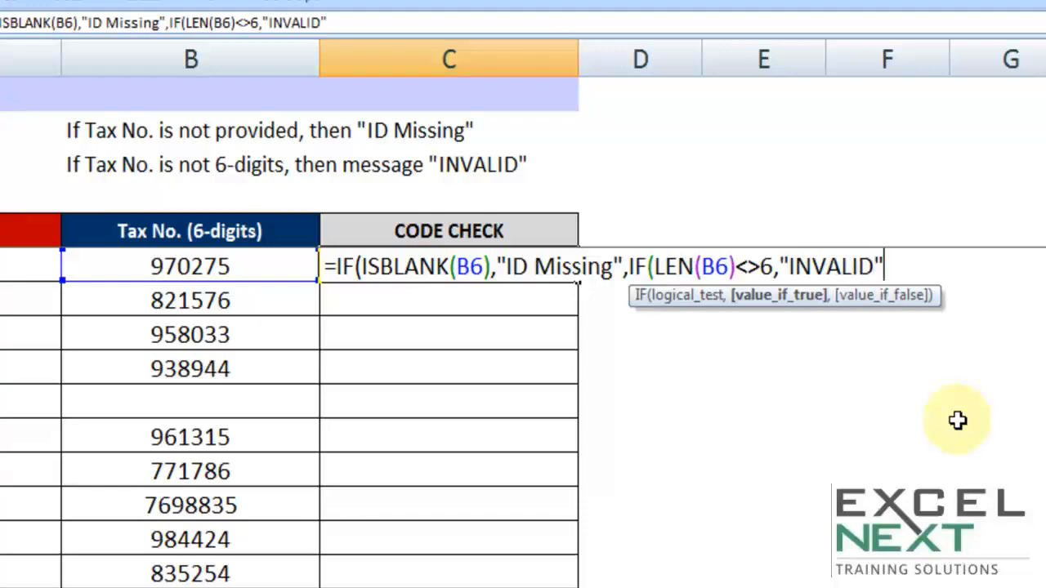
{"action": "type", "text": ","}
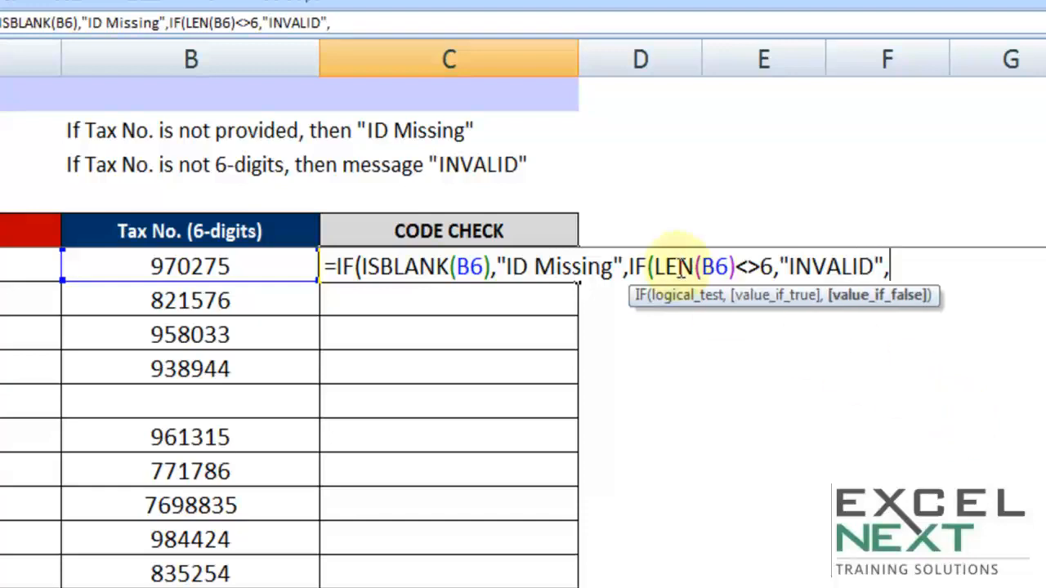
{"action": "left_click_drag", "start_coordinate": [654, 266], "coordinate": [737, 267]}
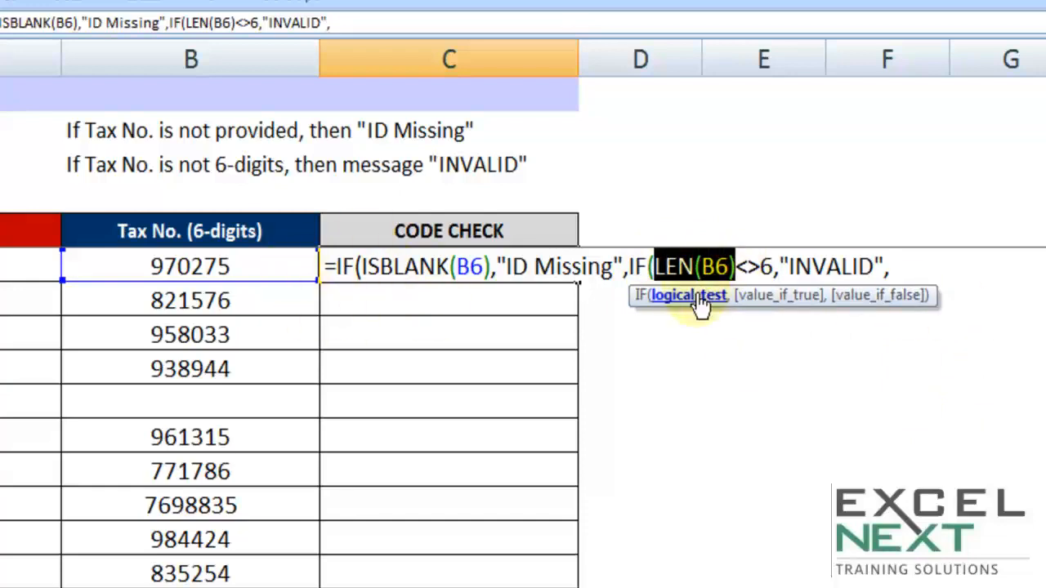
{"action": "left_click_drag", "start_coordinate": [656, 266], "coordinate": [886, 268]}
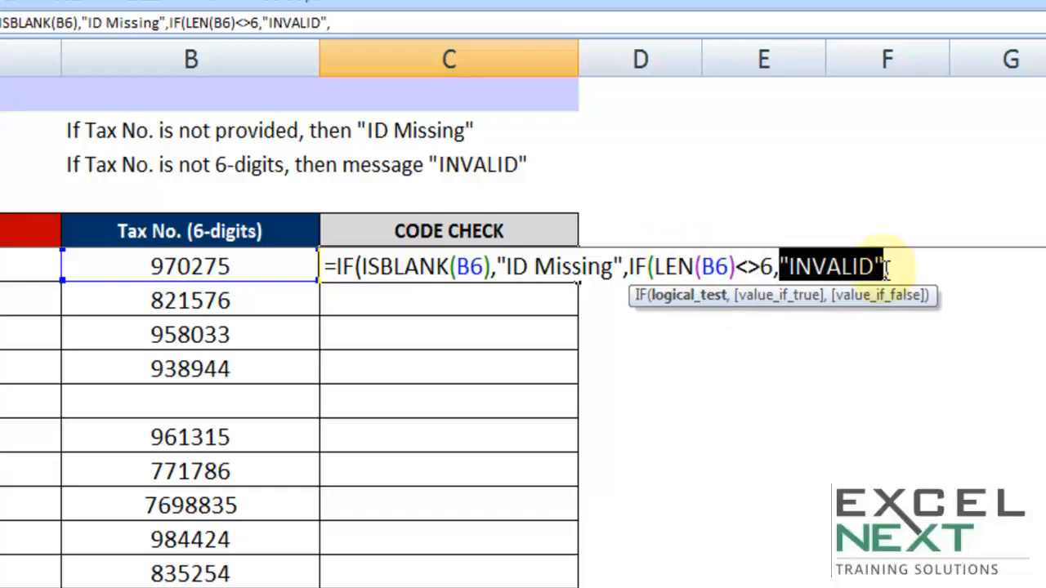
{"action": "left_click", "coordinate": [890, 267]}
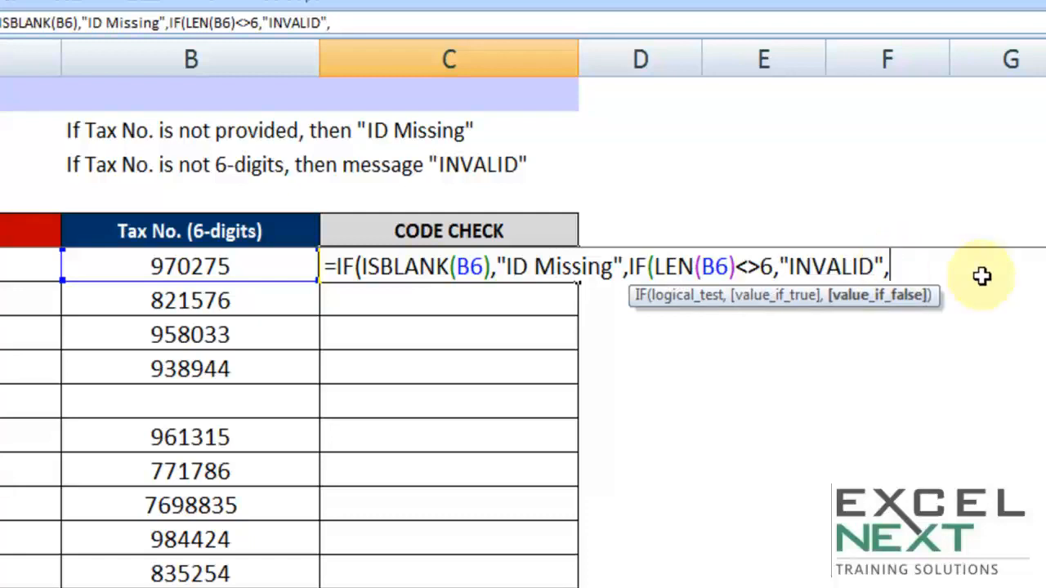
{"action": "type", "text": "\"OK\"))"}
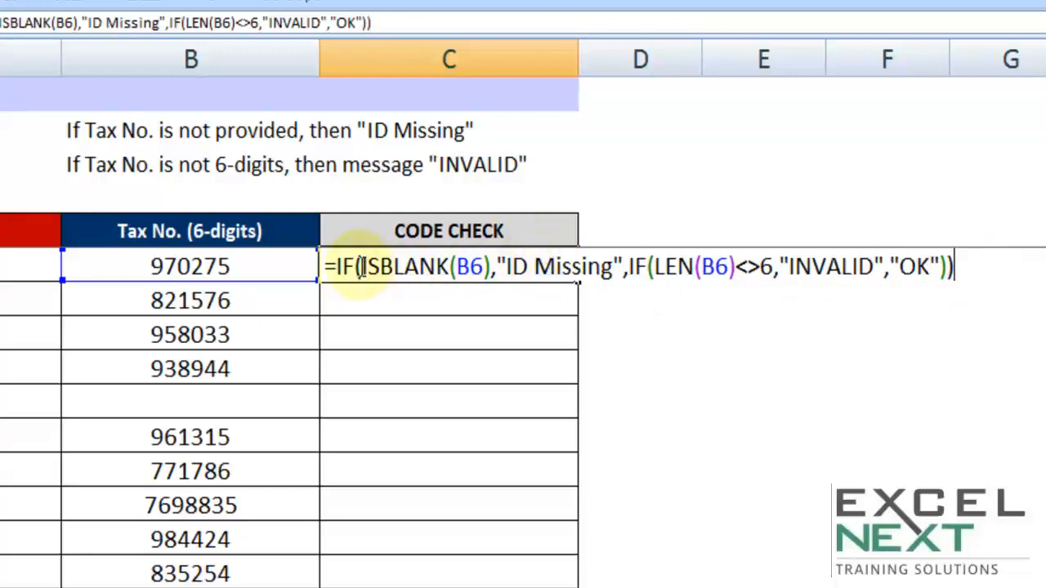
Step: Review each argument of the outer ISBLANK IF and the nested LEN IF in the C6 formula
{"action": "left_click_drag", "start_coordinate": [362, 268], "coordinate": [490, 268]}
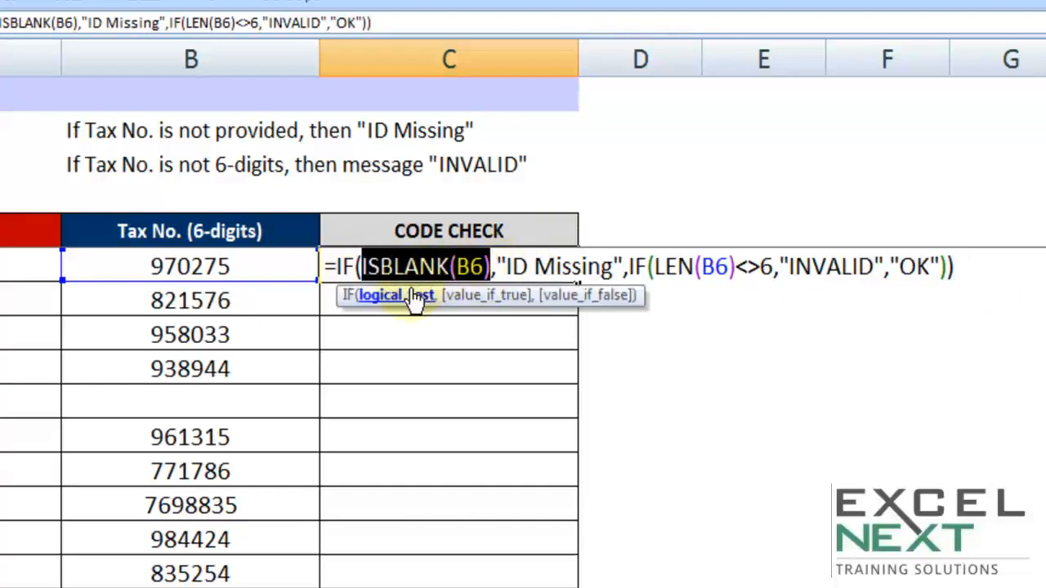
{"action": "left_click_drag", "start_coordinate": [496, 268], "coordinate": [623, 269]}
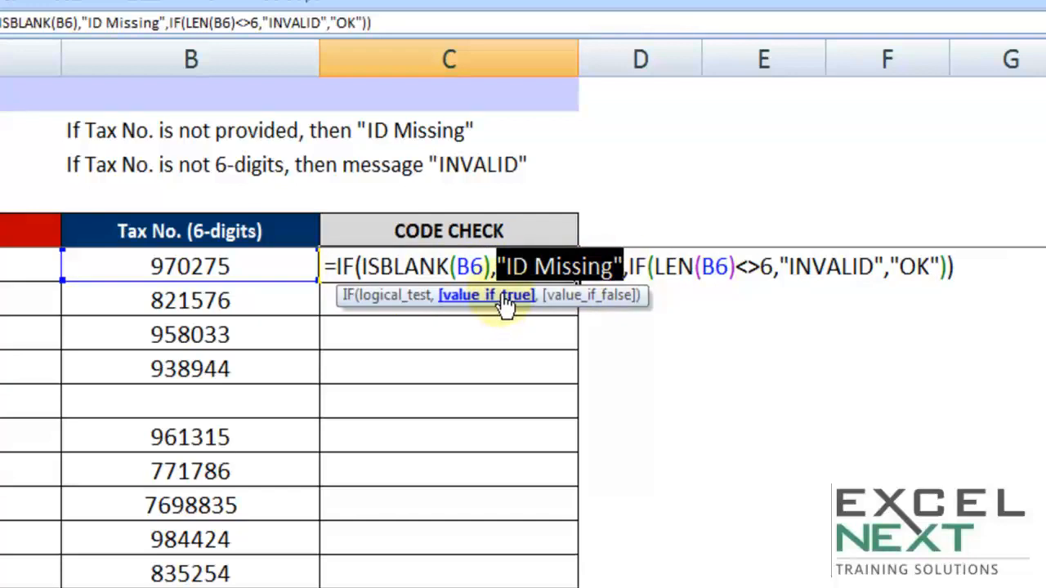
{"action": "left_click_drag", "start_coordinate": [627, 268], "coordinate": [953, 268]}
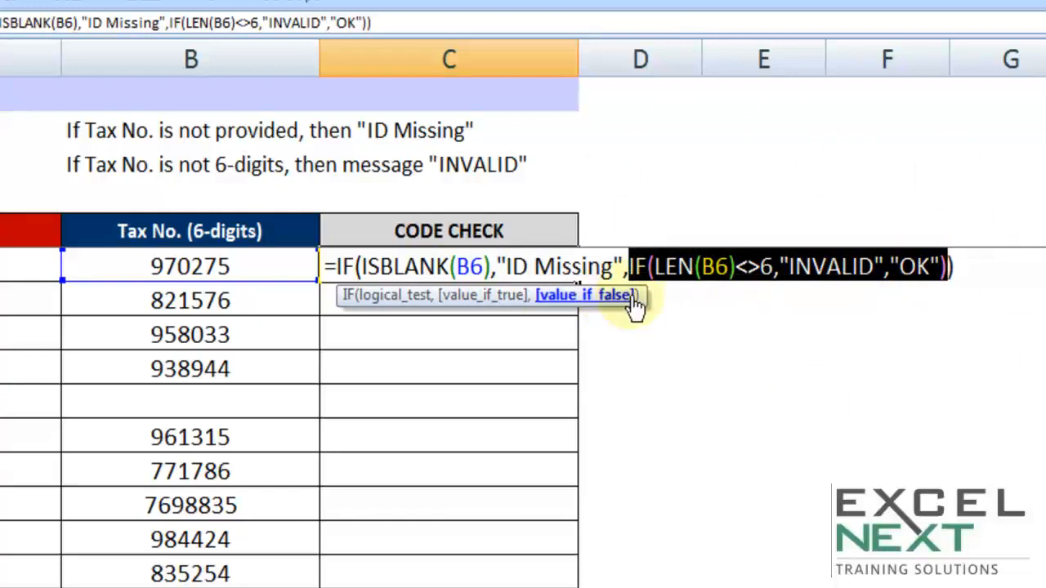
{"action": "left_click", "coordinate": [654, 269]}
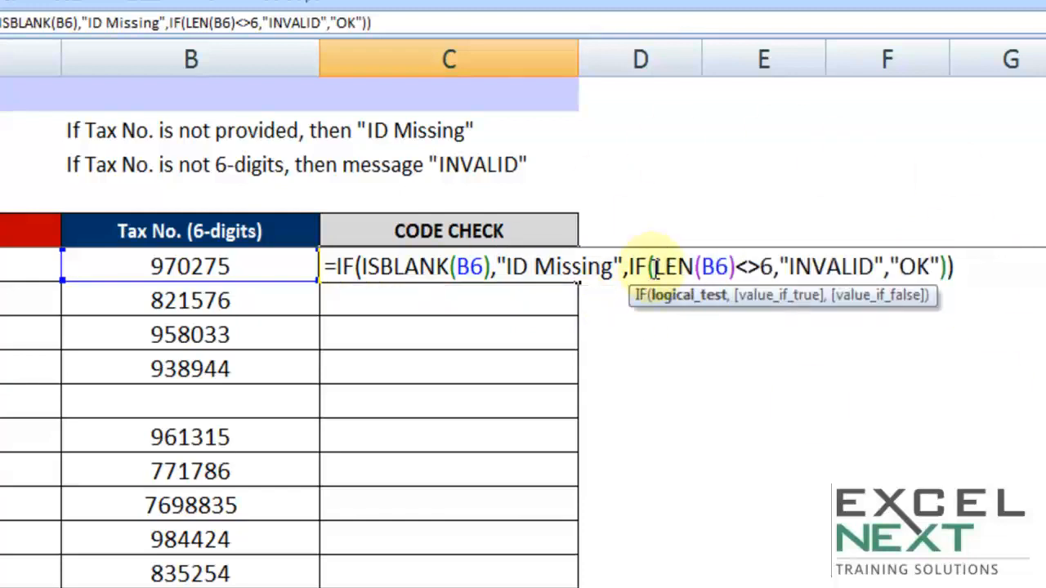
{"action": "left_click_drag", "start_coordinate": [658, 269], "coordinate": [777, 270]}
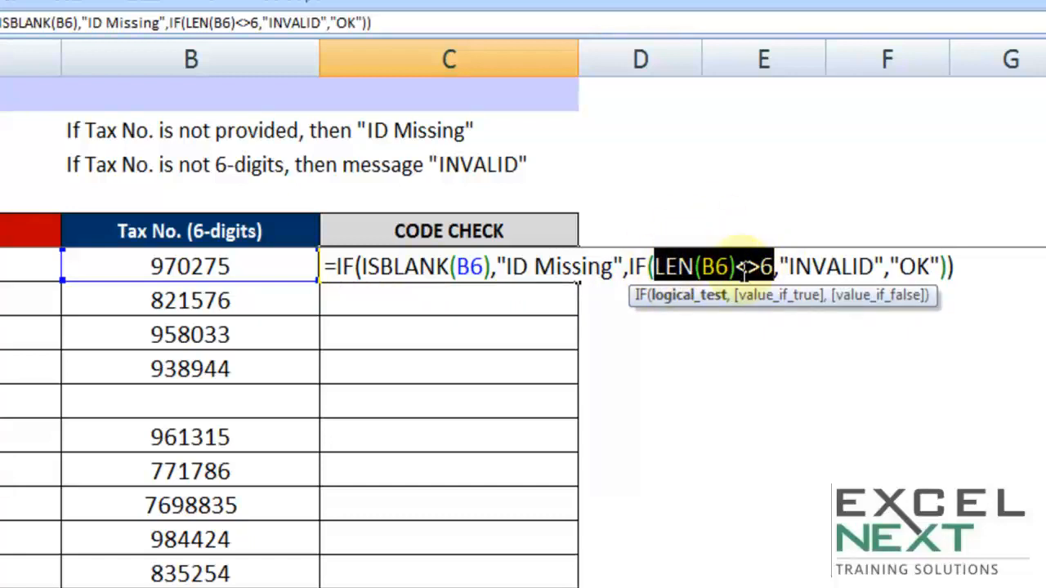
{"action": "left_click_drag", "start_coordinate": [781, 269], "coordinate": [885, 267]}
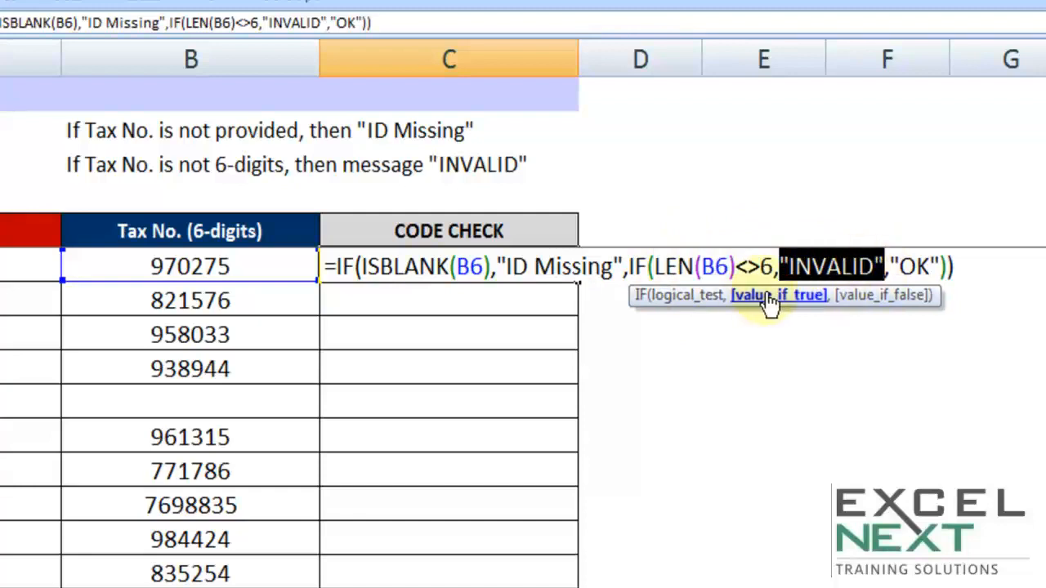
{"action": "left_click", "coordinate": [898, 266]}
{"action": "left_click_drag", "start_coordinate": [898, 266], "coordinate": [940, 267]}
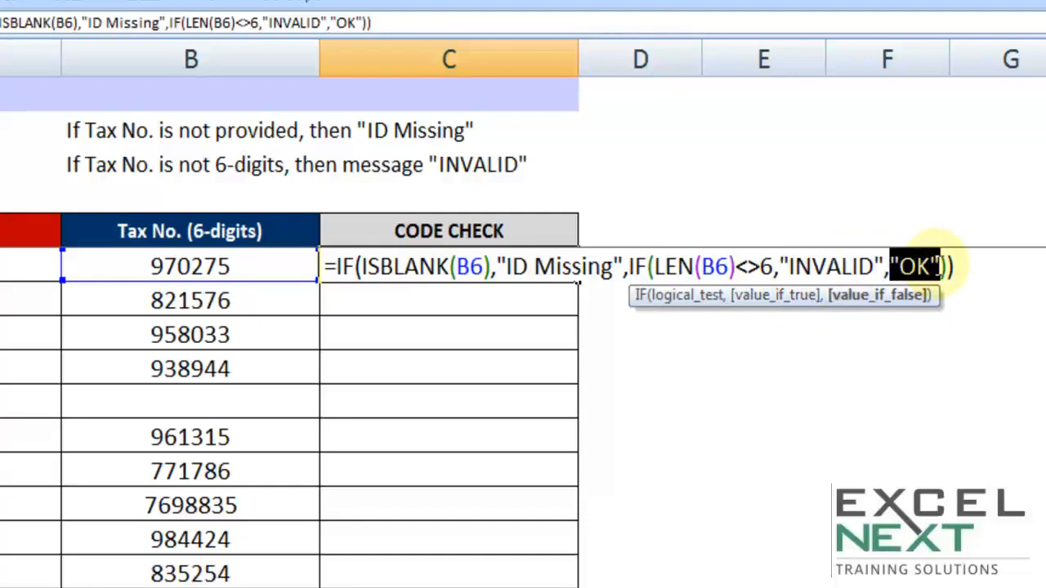
Step: Commit the nested IF formula in C6 and fill it down the CODE CHECK column
{"action": "key", "text": "Return"}
{"action": "left_click", "coordinate": [429, 266]}
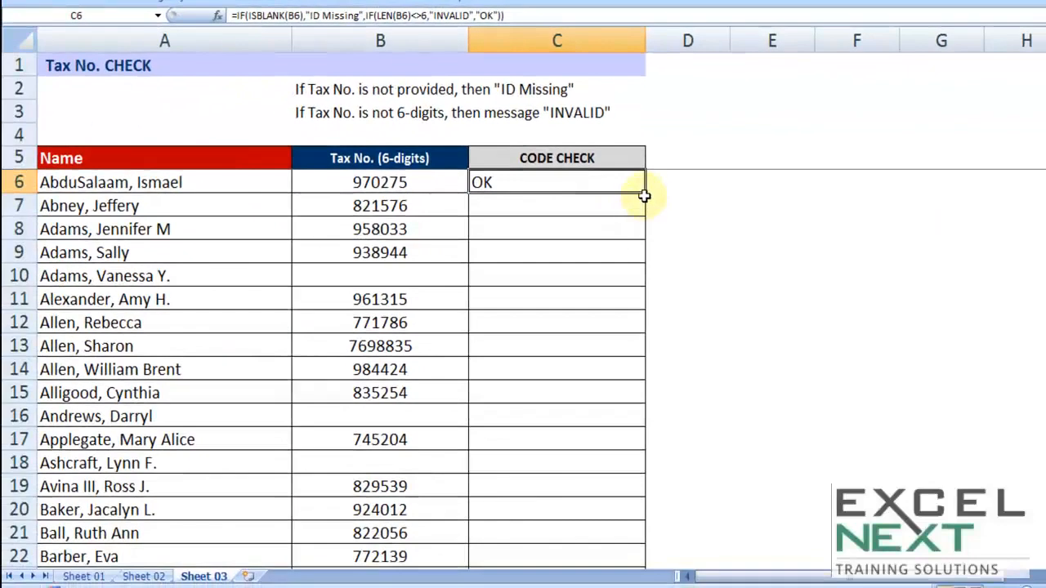
{"action": "left_click_drag", "start_coordinate": [647, 193], "coordinate": [626, 546]}
{"action": "scroll", "coordinate": [722, 300], "scroll_direction": "up", "scroll_amount": 11}
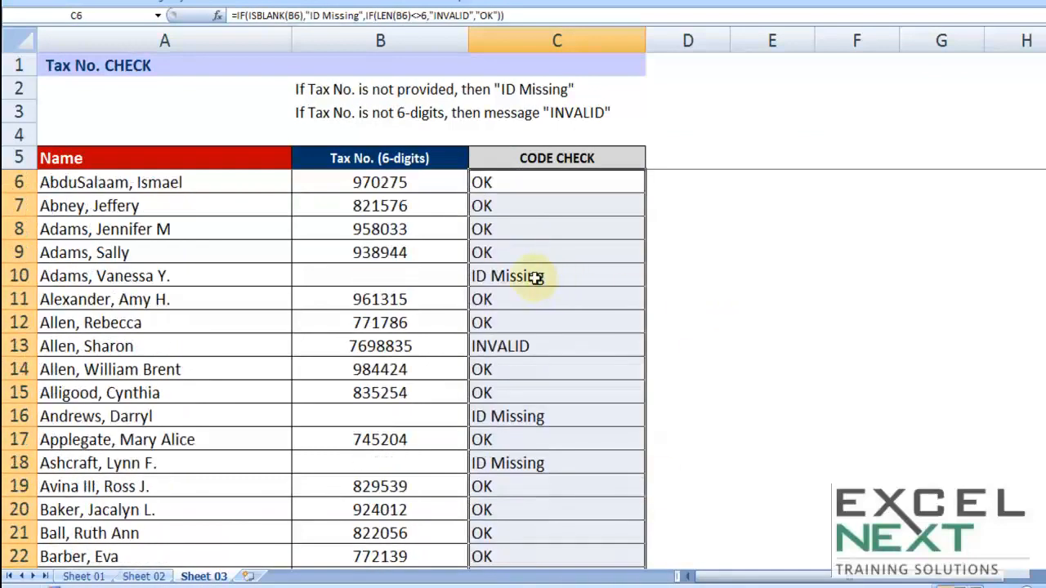
Step: Examine the CODE CHECK results in C10, C13, C23 and C24 against their tax numbers
{"action": "left_click", "coordinate": [511, 278]}
{"action": "left_click", "coordinate": [509, 346]}
{"action": "scroll", "coordinate": [565, 404], "scroll_direction": "down", "scroll_amount": 3}
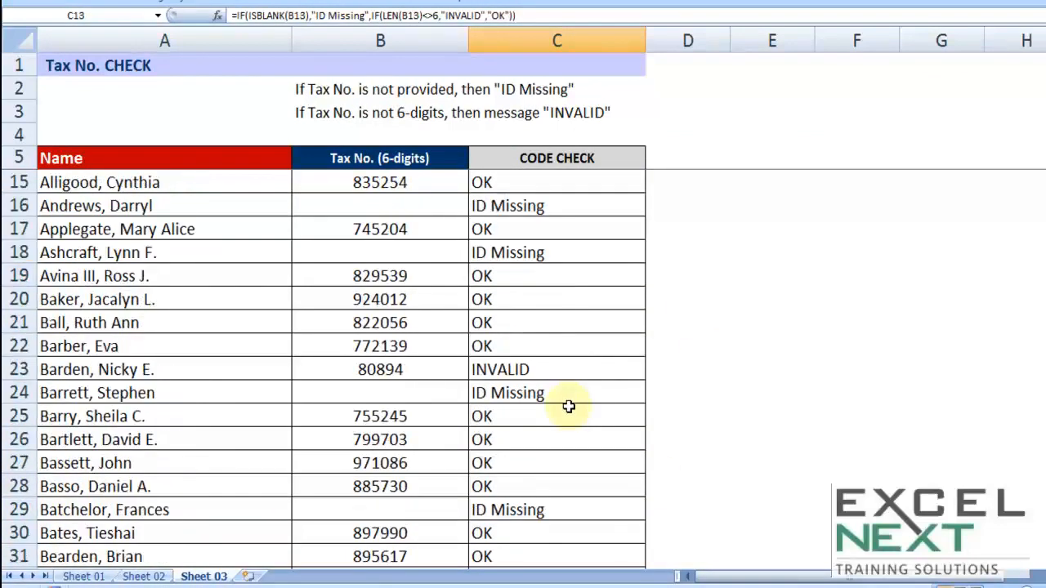
{"action": "left_click", "coordinate": [529, 366]}
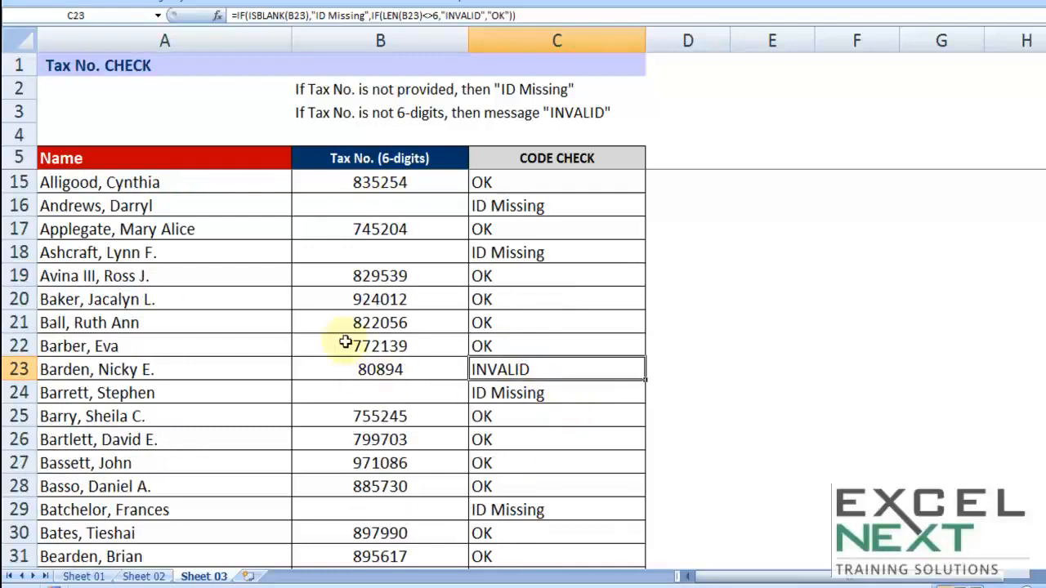
{"action": "scroll", "coordinate": [530, 343], "scroll_direction": "down", "scroll_amount": 1}
{"action": "left_click", "coordinate": [523, 318]}
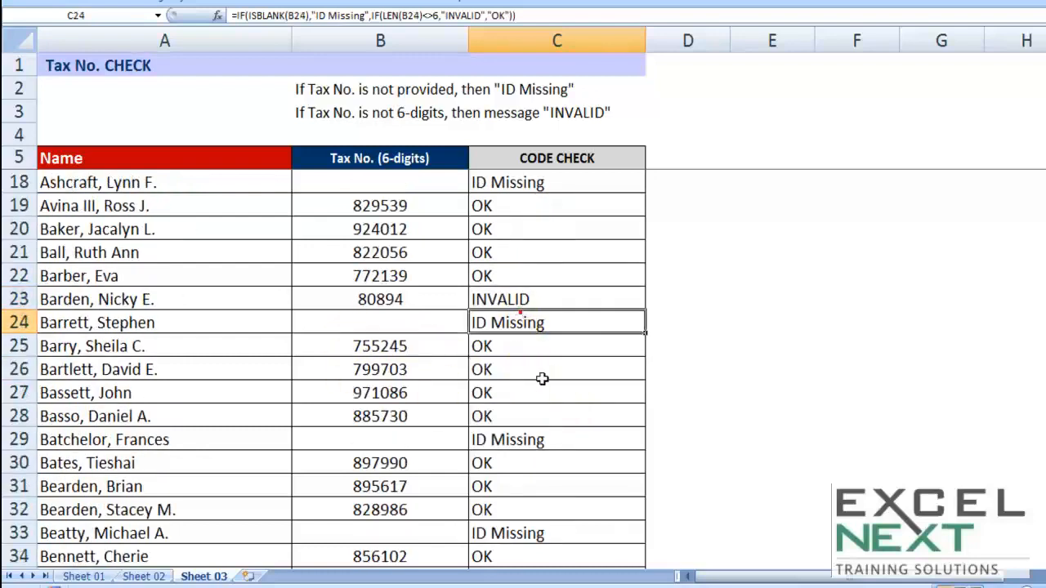
Step: Test the code check by entering a six-digit tax number in B10 and clearing the tax number from B6
{"action": "scroll", "coordinate": [534, 376], "scroll_direction": "up", "scroll_amount": 2}
{"action": "scroll", "coordinate": [534, 375], "scroll_direction": "up", "scroll_amount": 2}
{"action": "left_click", "coordinate": [403, 275]}
{"action": "type", "text": "3"}
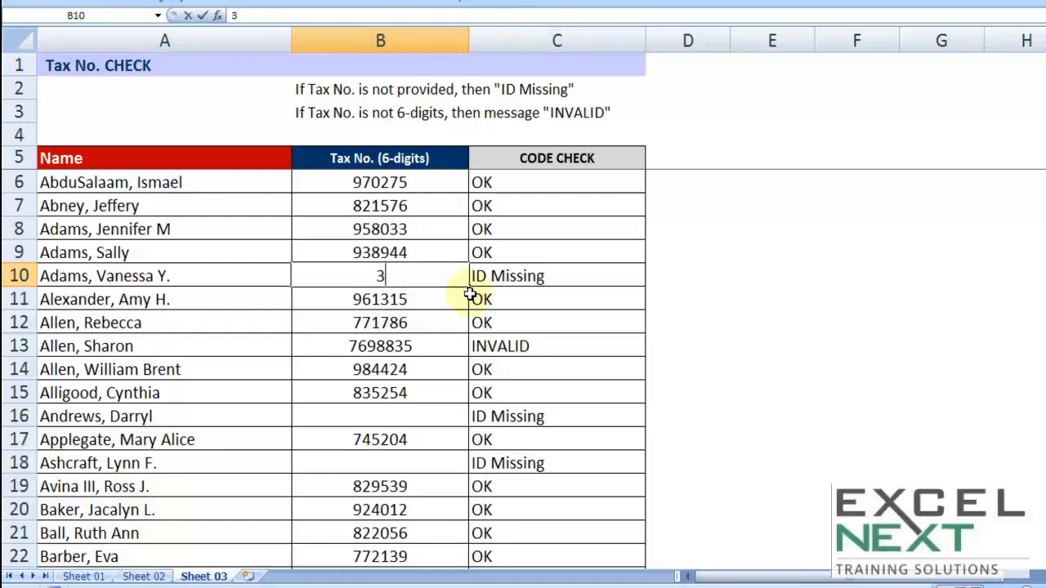
{"action": "type", "text": "222212"}
{"action": "left_click", "coordinate": [470, 283]}
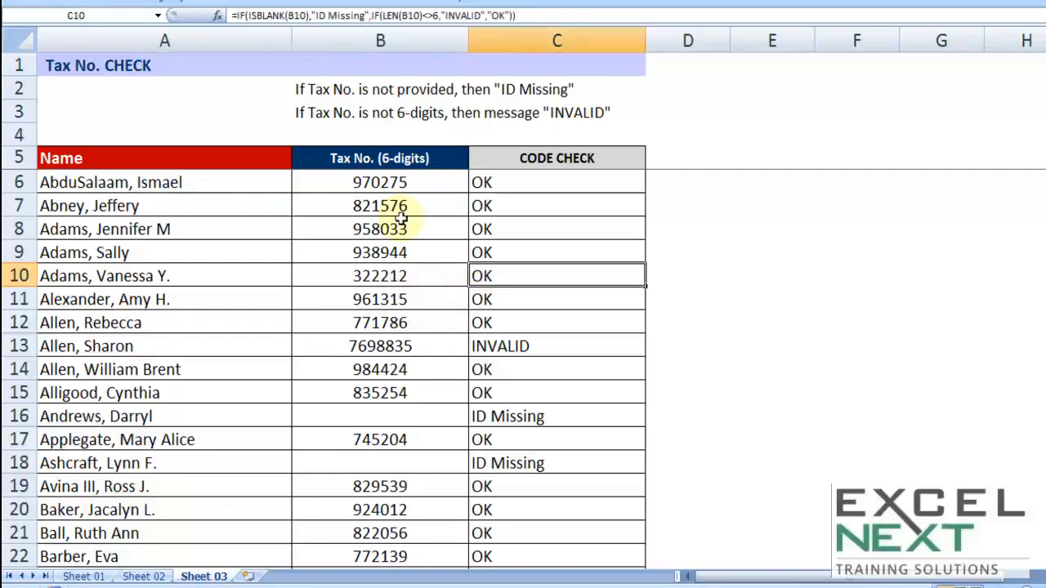
{"action": "left_click", "coordinate": [418, 183]}
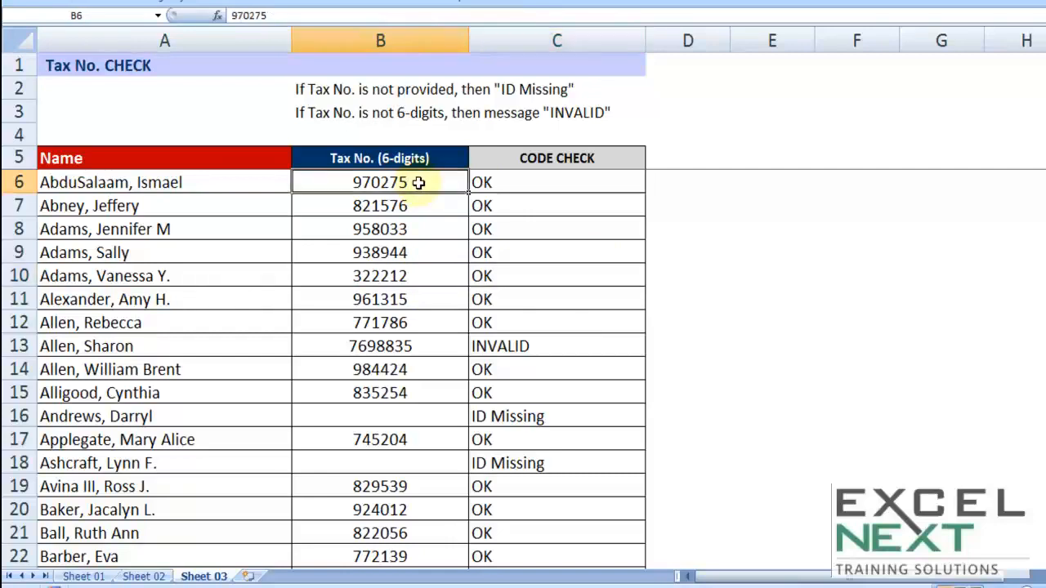
{"action": "key", "text": "Delete"}
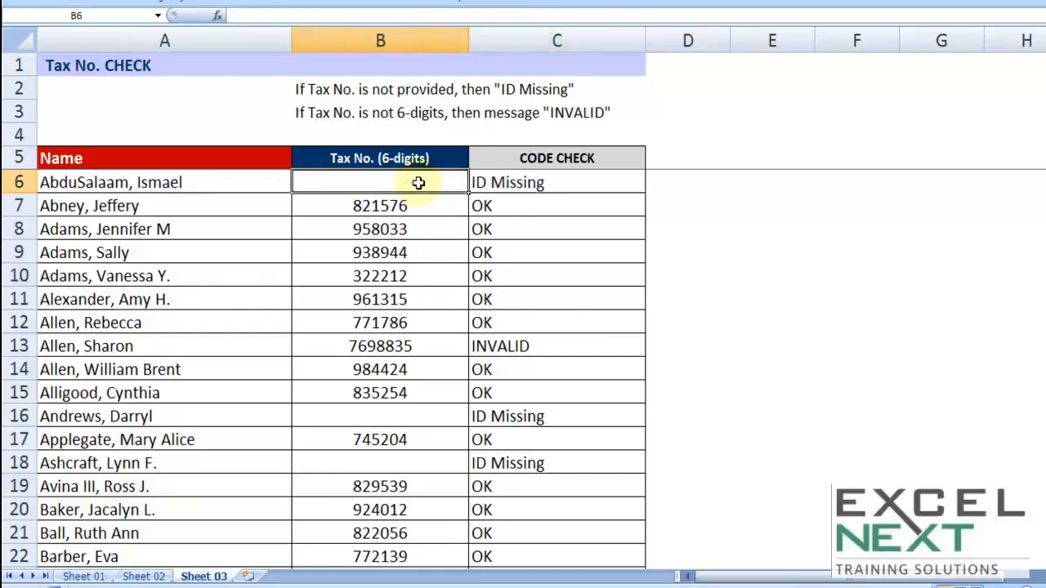
Step: Open the C6 formula and review its ISBLANK test and "ID Missing" argument
{"action": "left_click", "coordinate": [521, 180]}
{"action": "double_click", "coordinate": [521, 180]}
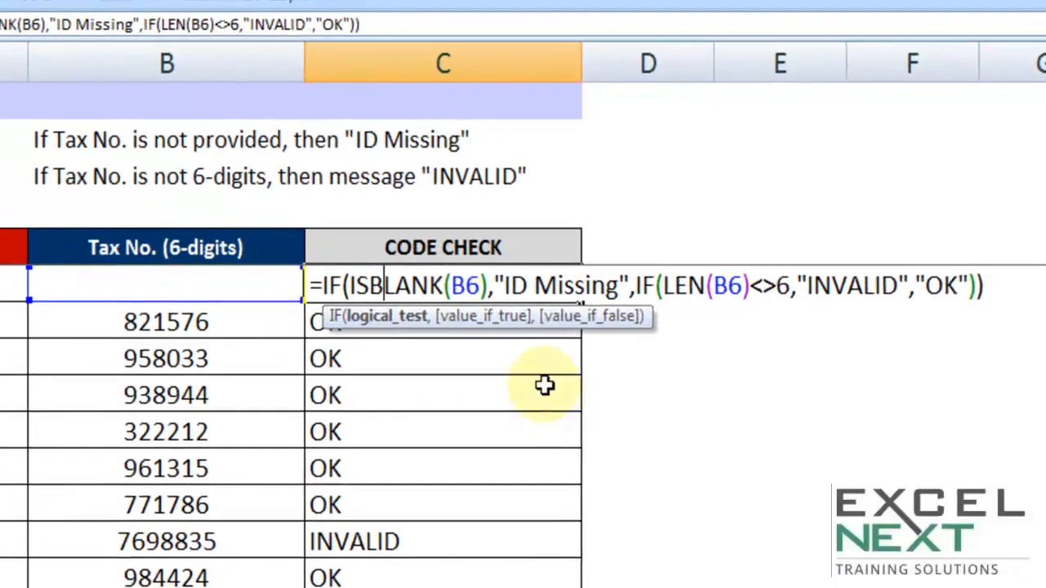
{"action": "left_click", "coordinate": [491, 286]}
{"action": "left_click_drag", "start_coordinate": [502, 288], "coordinate": [504, 286]}
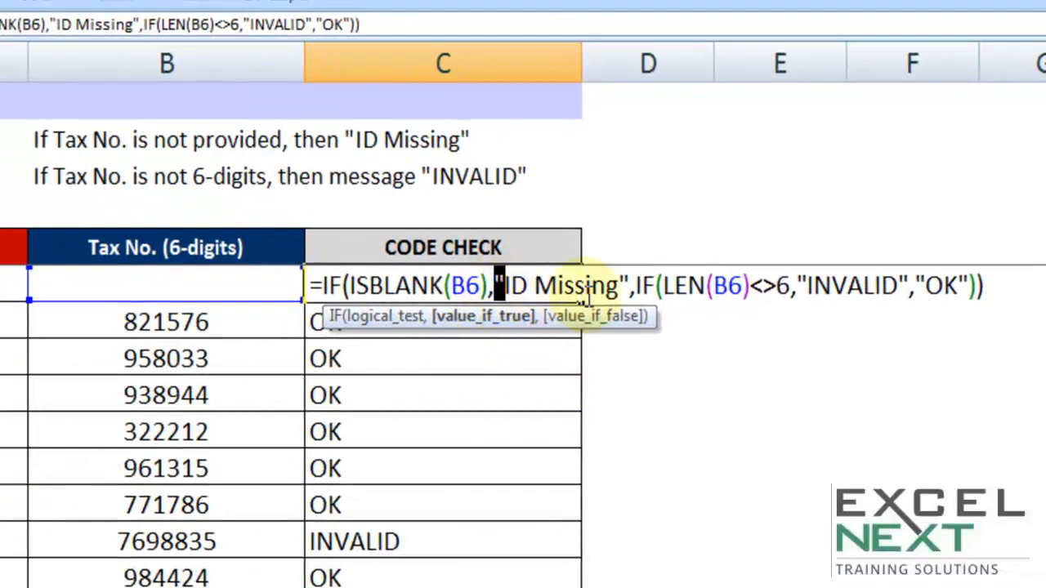
{"action": "left_click", "coordinate": [629, 286]}
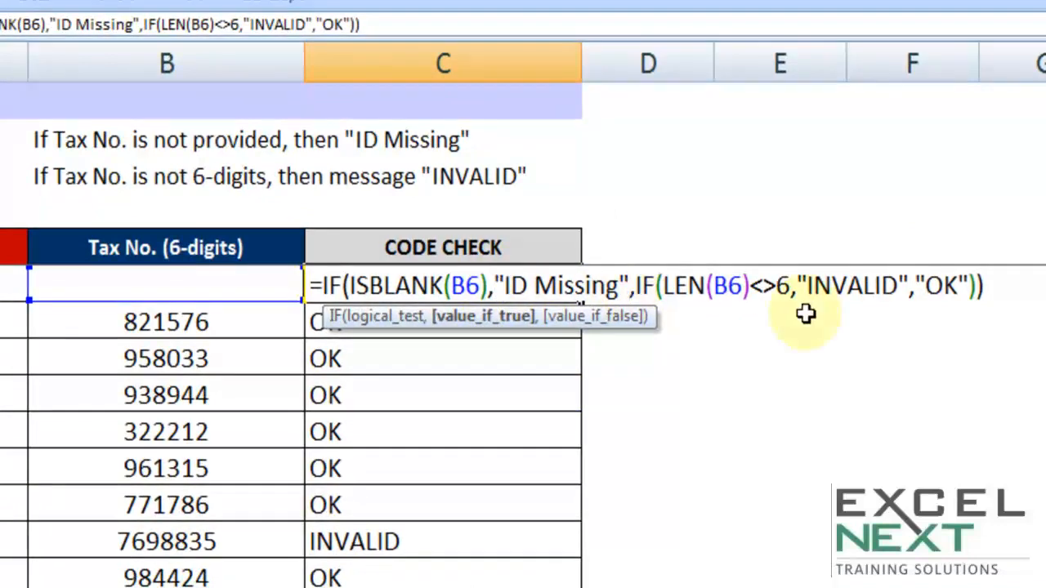